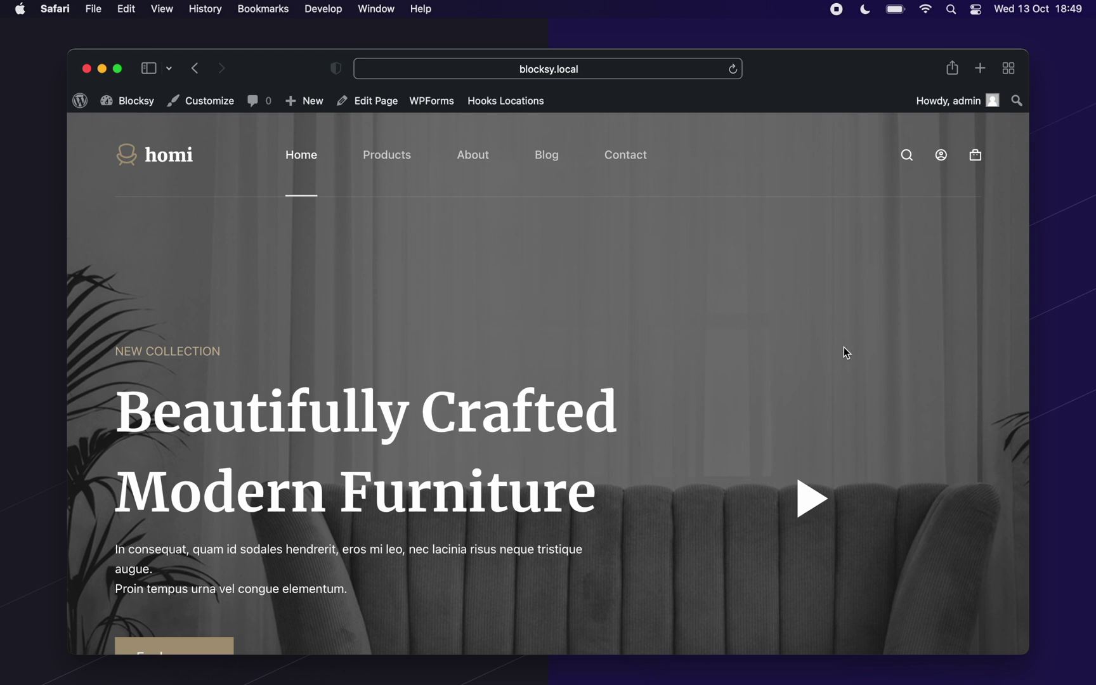
Go from the WordPress dashboard to the Blocksy Content Blocks list.
left_click(134, 108)
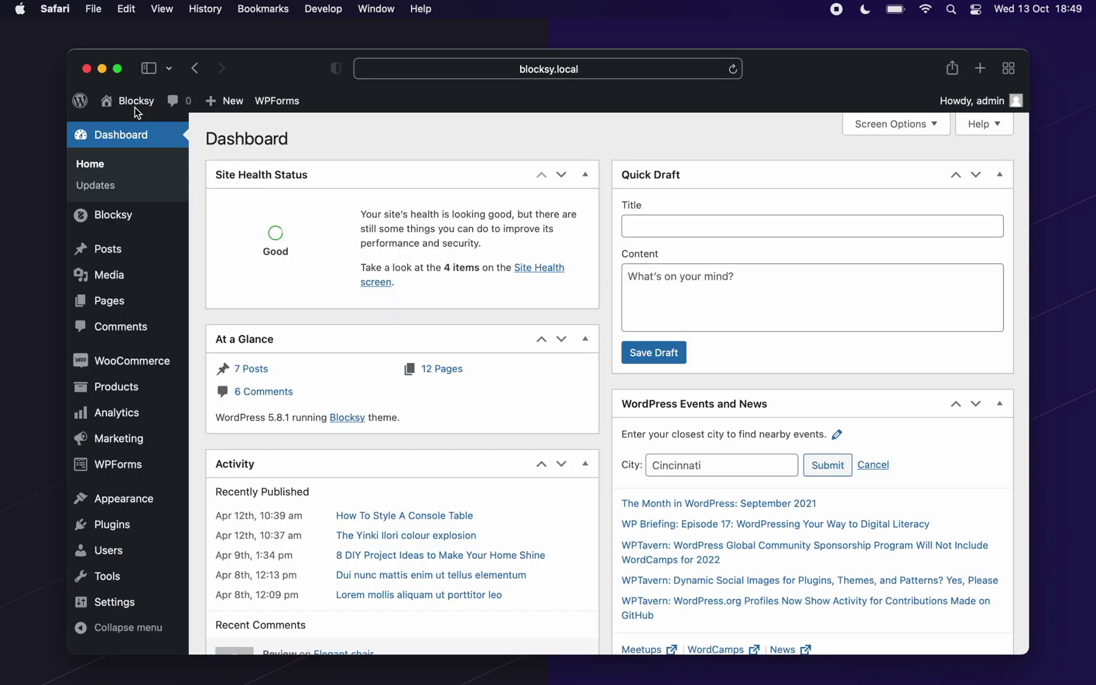
mouse_move(171, 215)
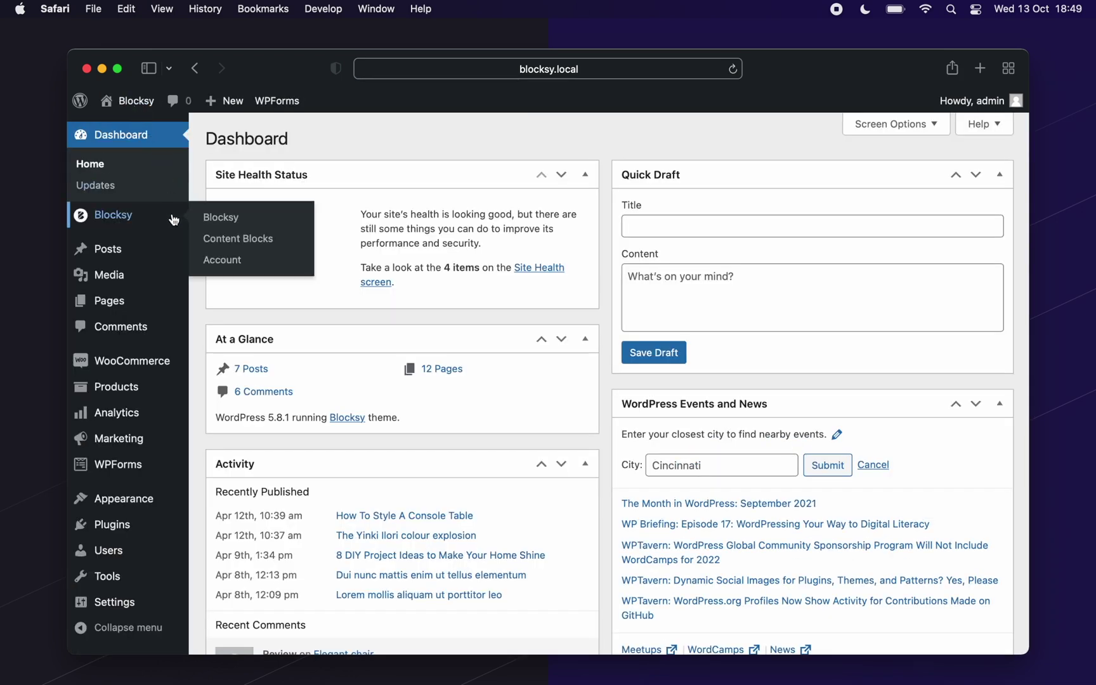
left_click(287, 243)
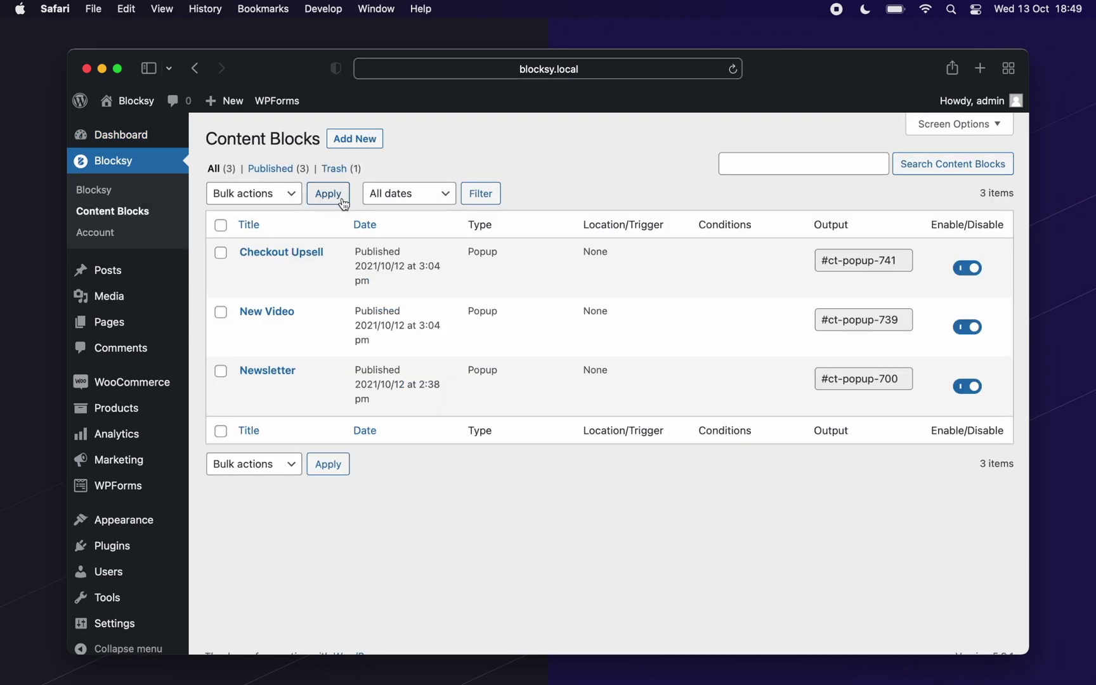
Start a new Popup Template content block named 'New Popup', then dismiss the dialog.
left_click(365, 141)
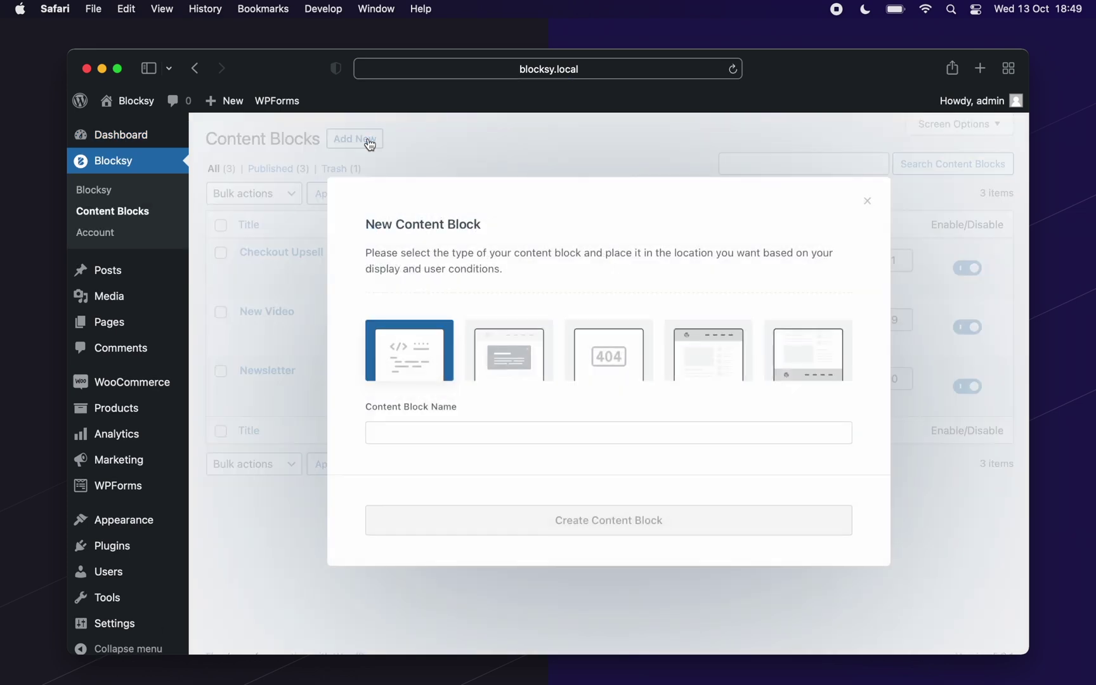
left_click(501, 347)
left_click(522, 426)
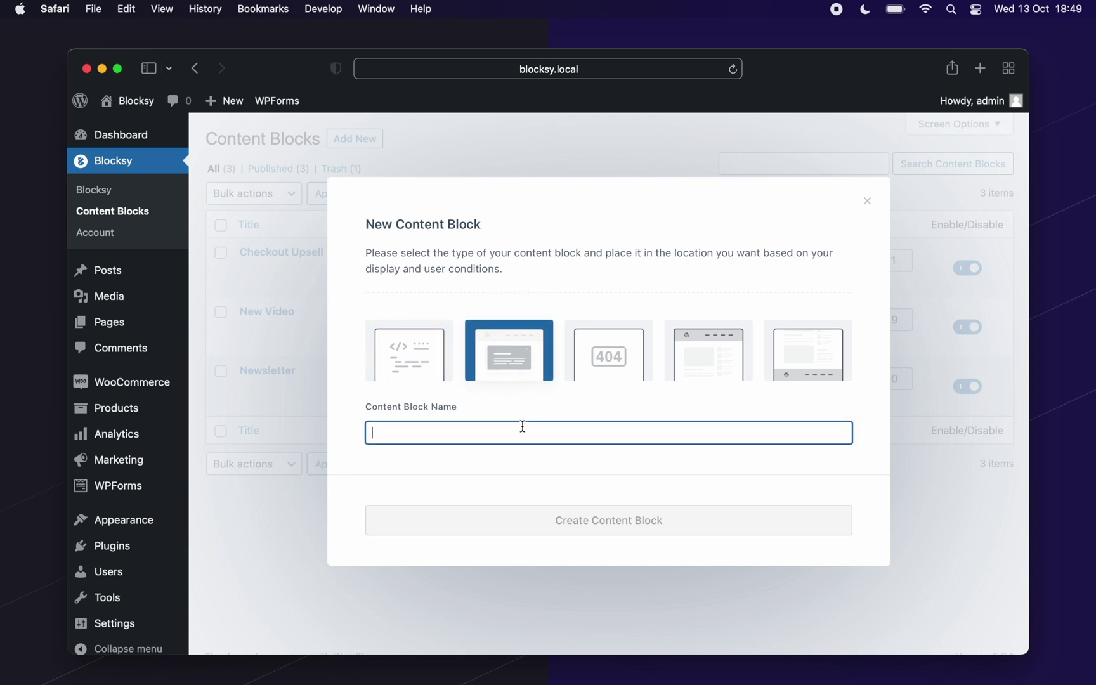
type("New Popup")
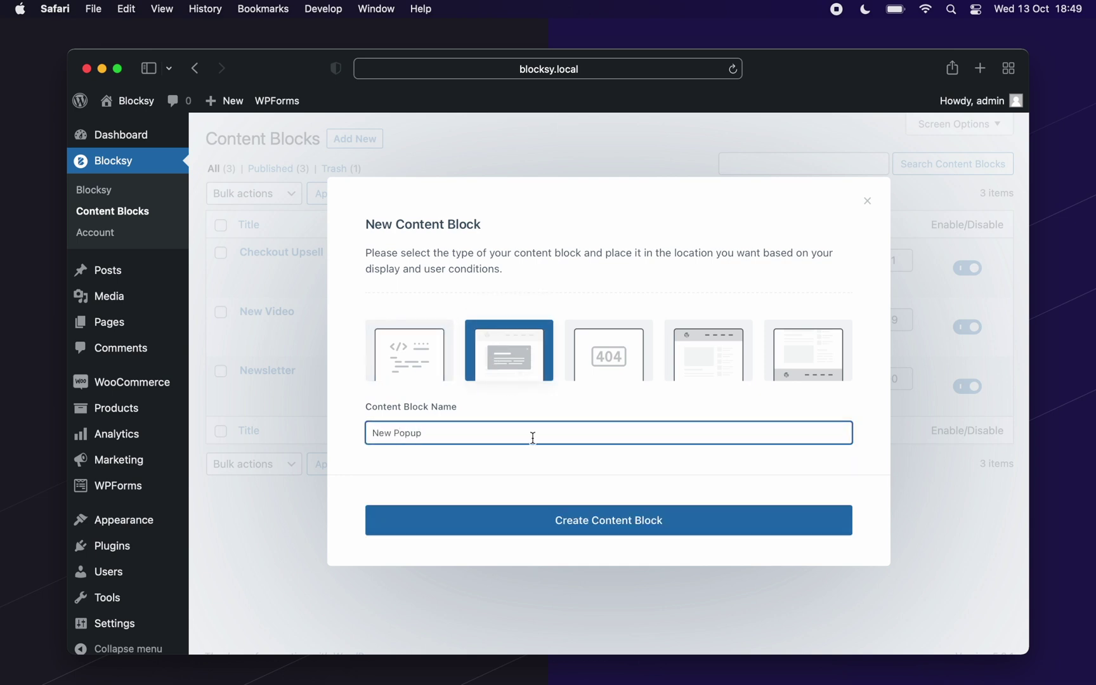
left_click(745, 580)
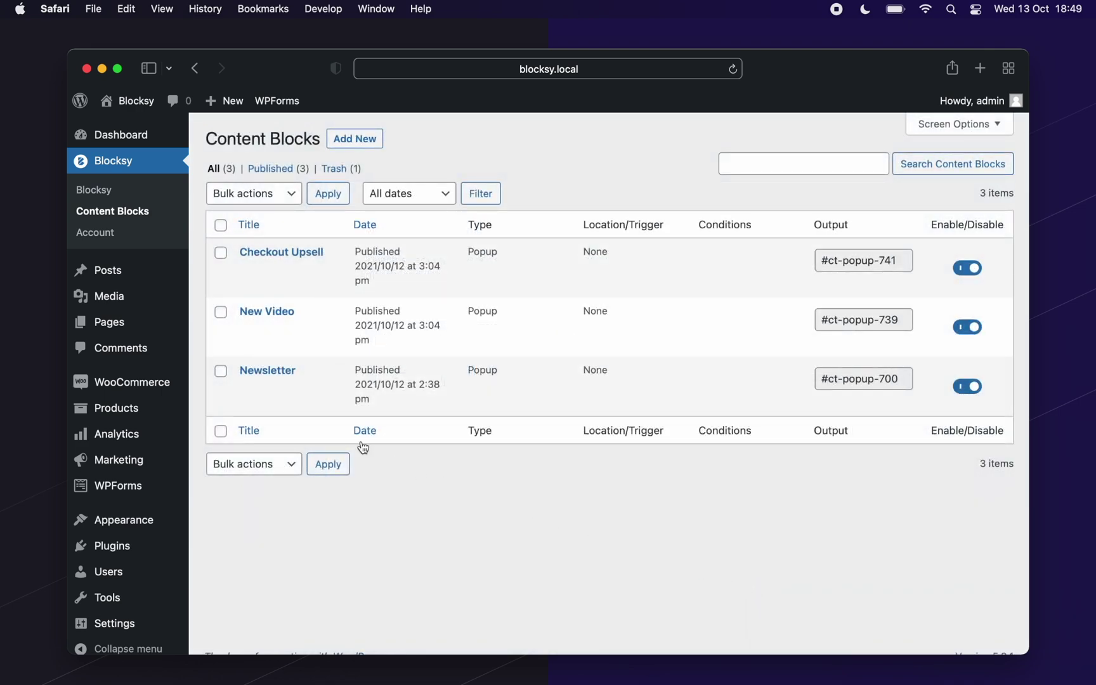
mouse_move(253, 390)
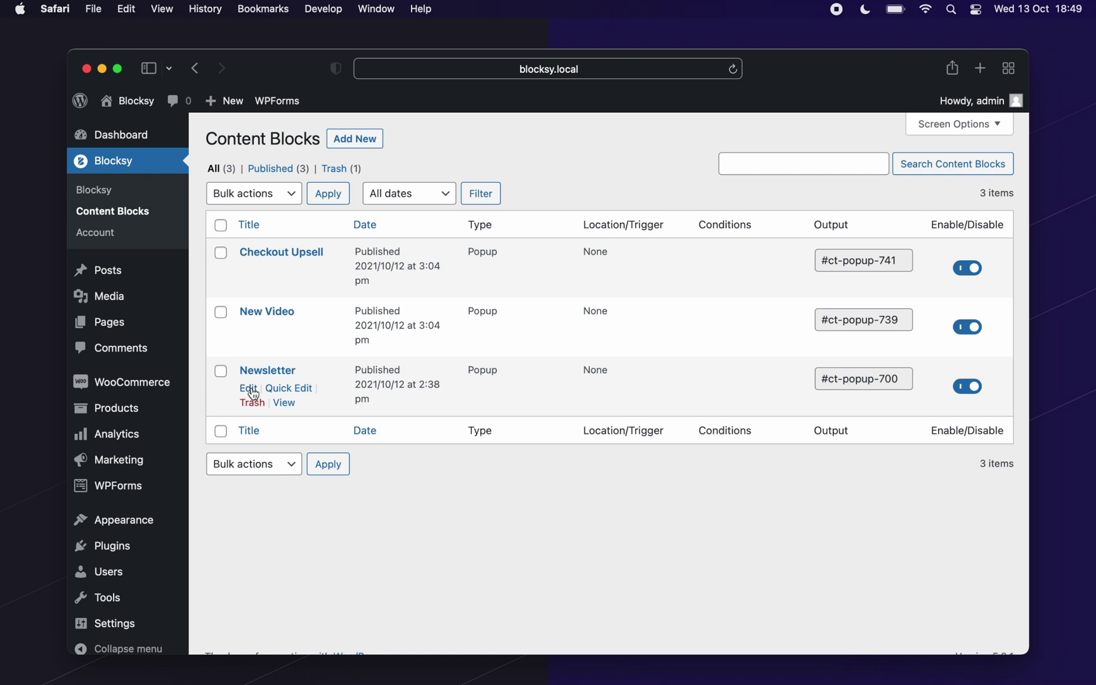
Edit the Newsletter popup and set its Popup Position to the bottom-left cell.
left_click(248, 388)
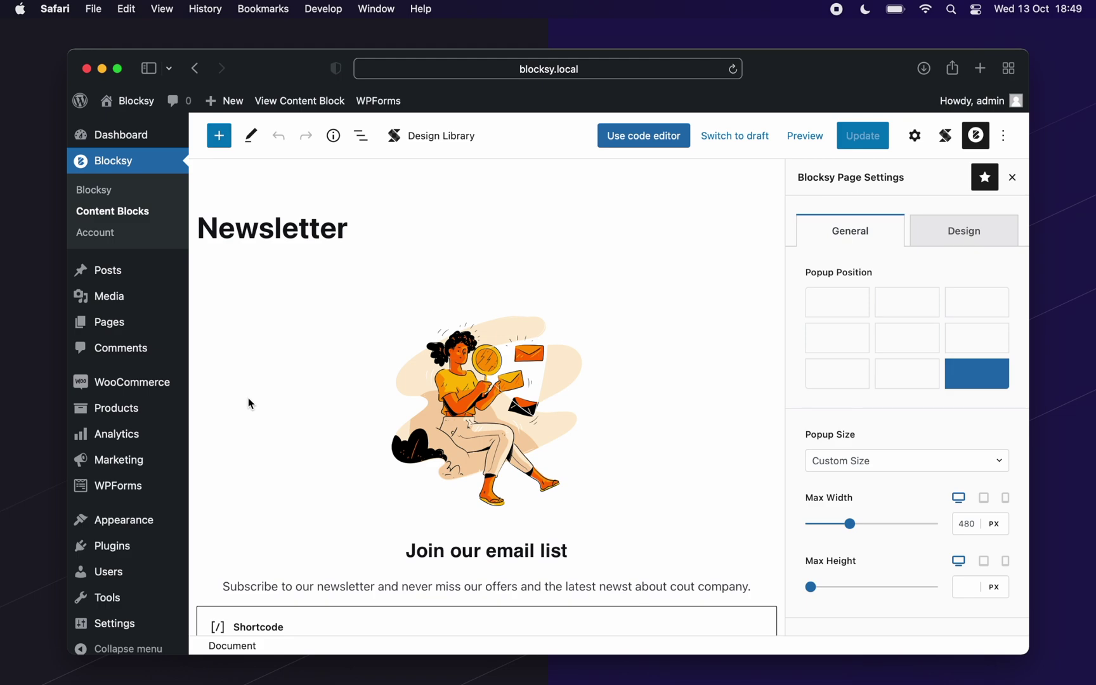
left_click_drag(394, 438, 373, 431)
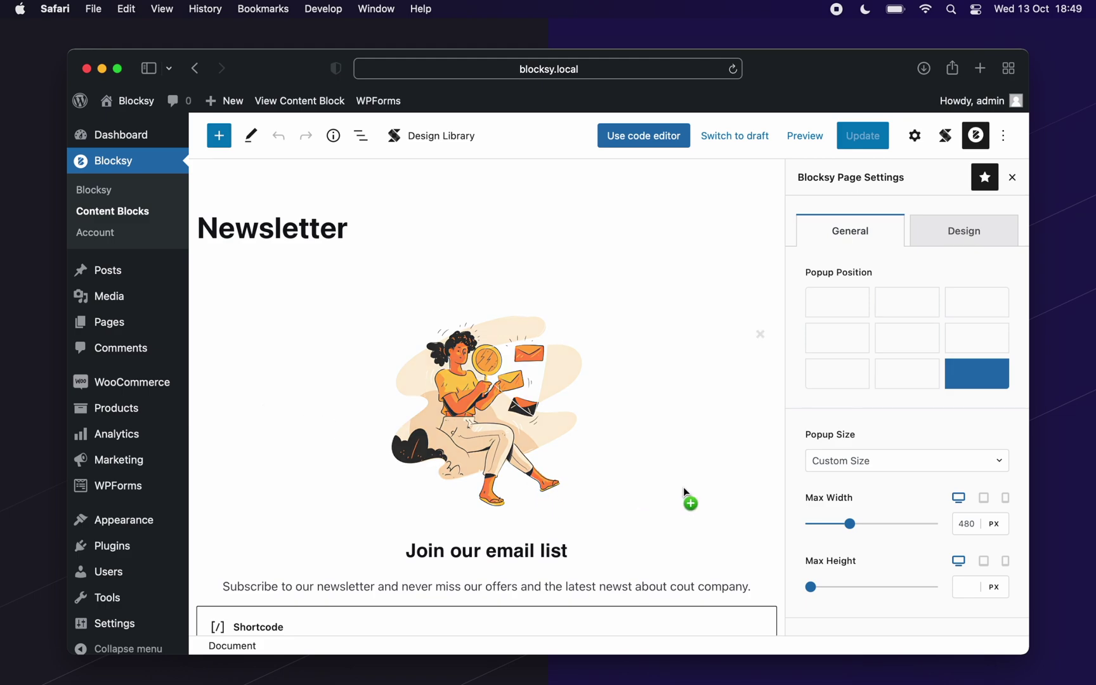
scroll(683, 486, "down", 5)
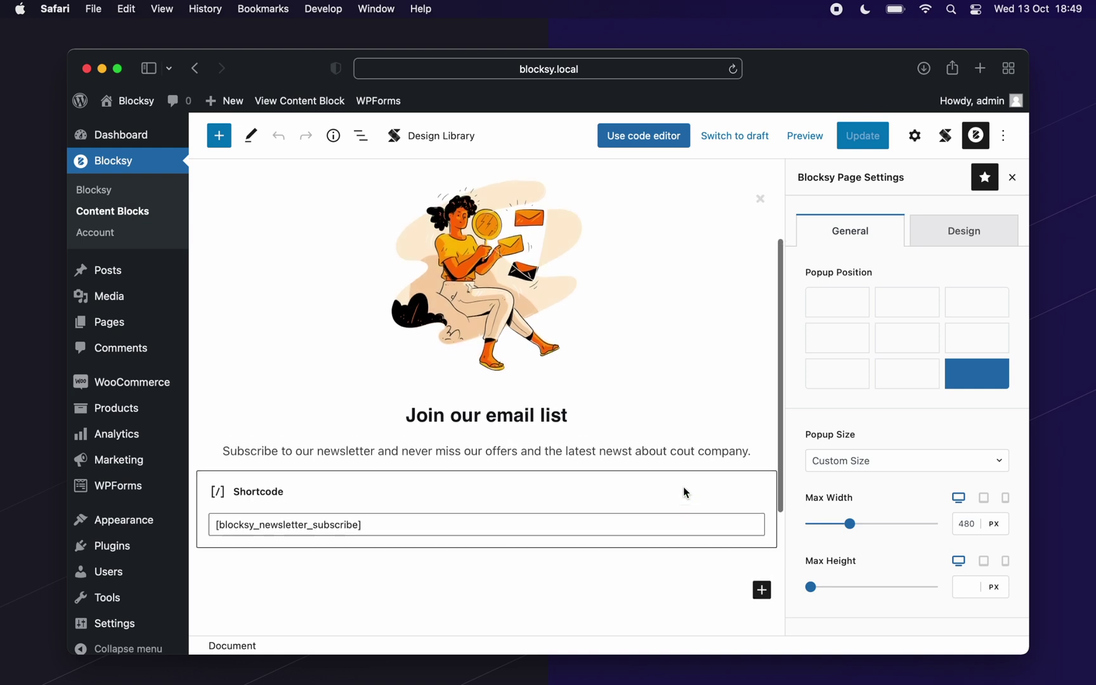
scroll(683, 491, "up", 3)
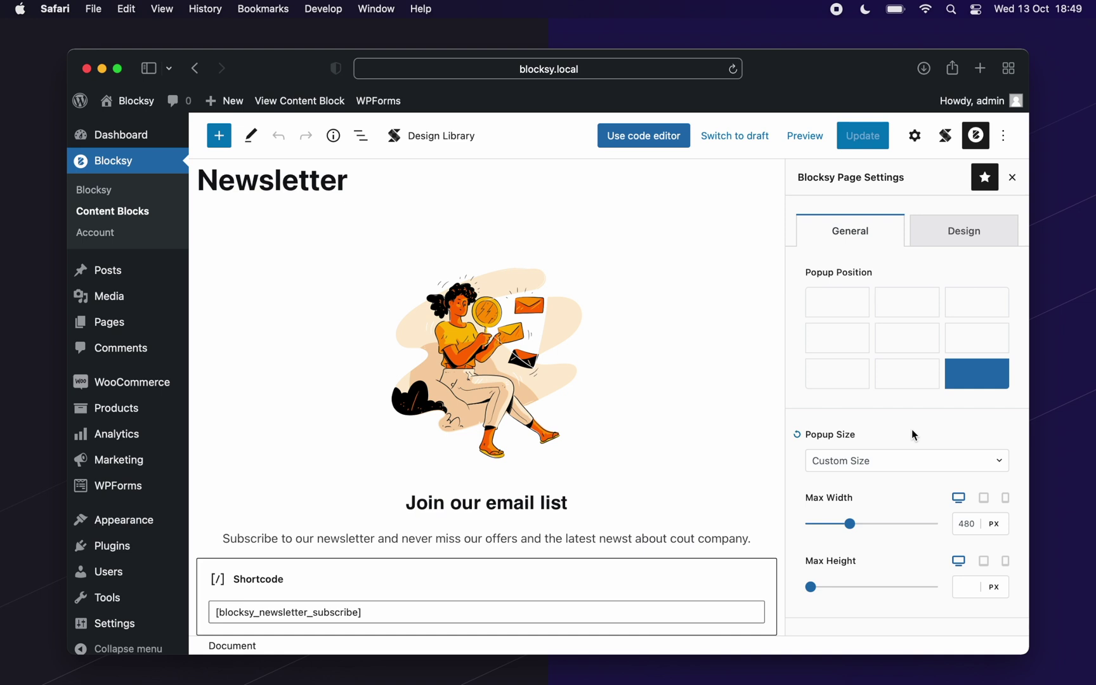
left_click(842, 380)
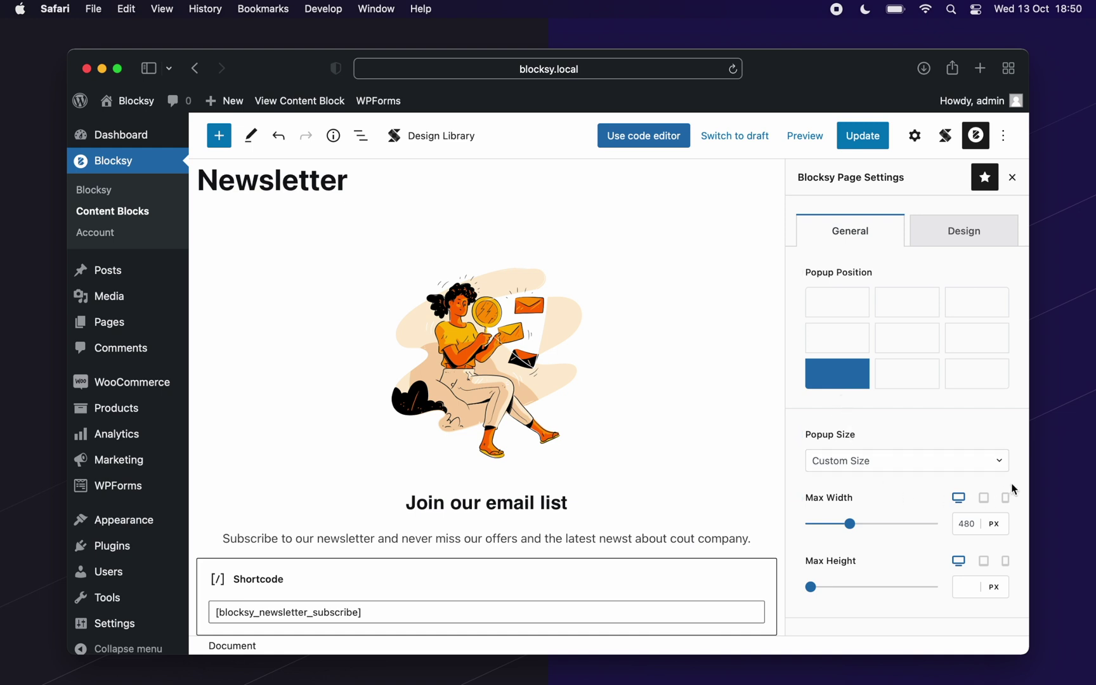
Change the Newsletter popup's Popup Animation to 'Slide in from left'.
scroll(1013, 489, "down", 5)
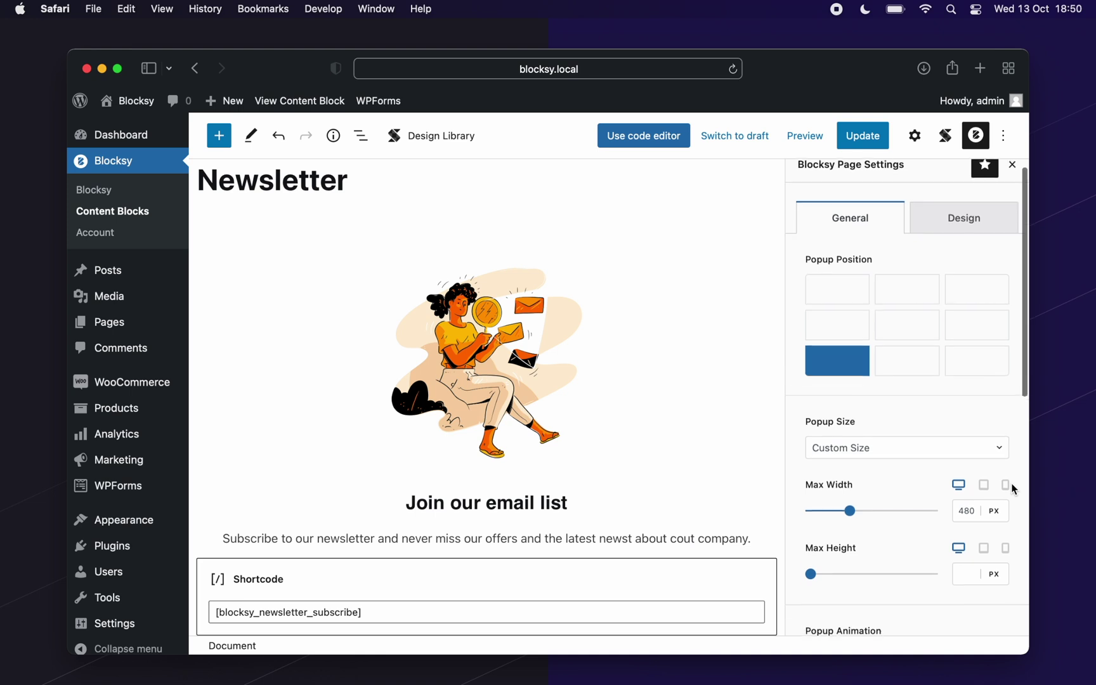
scroll(1013, 489, "down", 2)
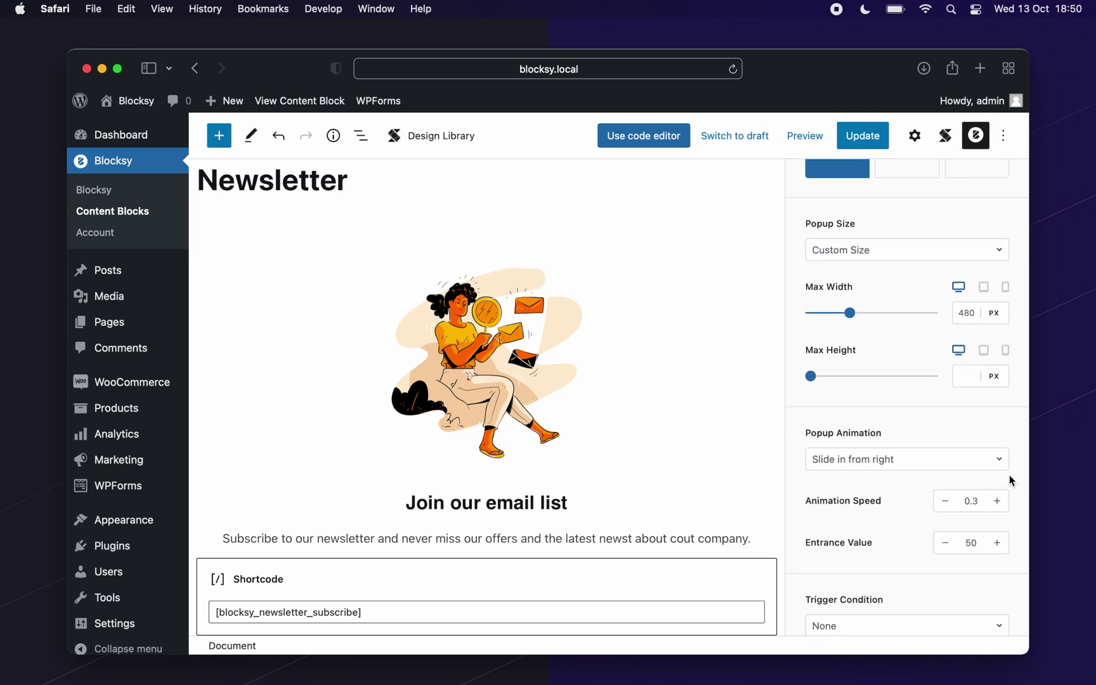
left_click(986, 460)
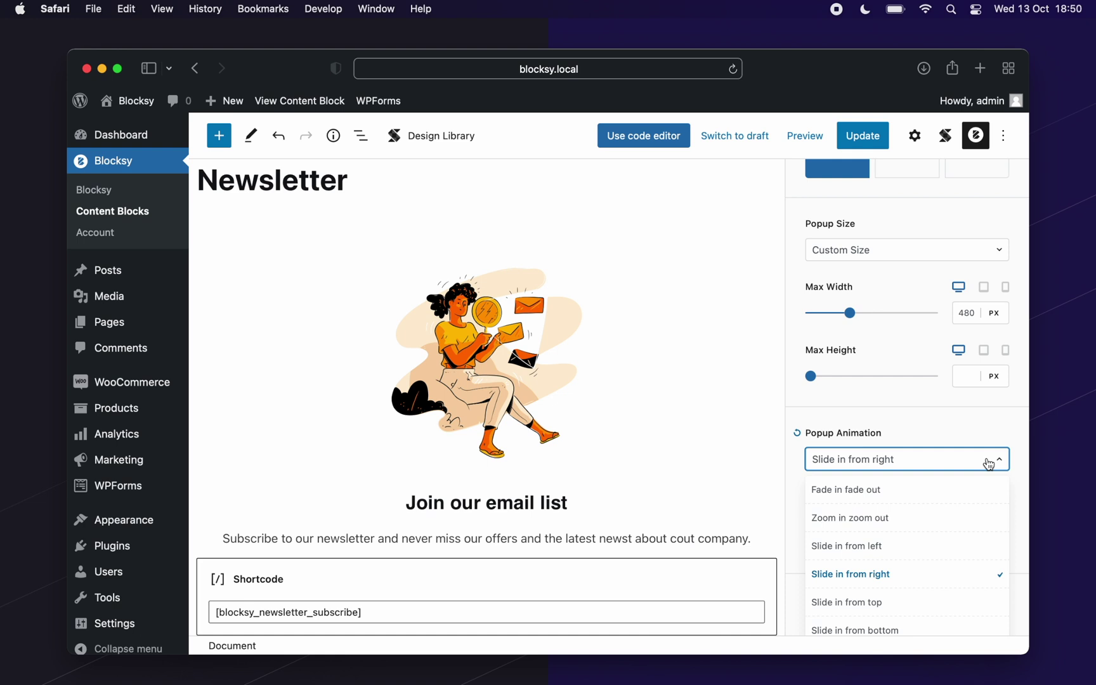
left_click(985, 544)
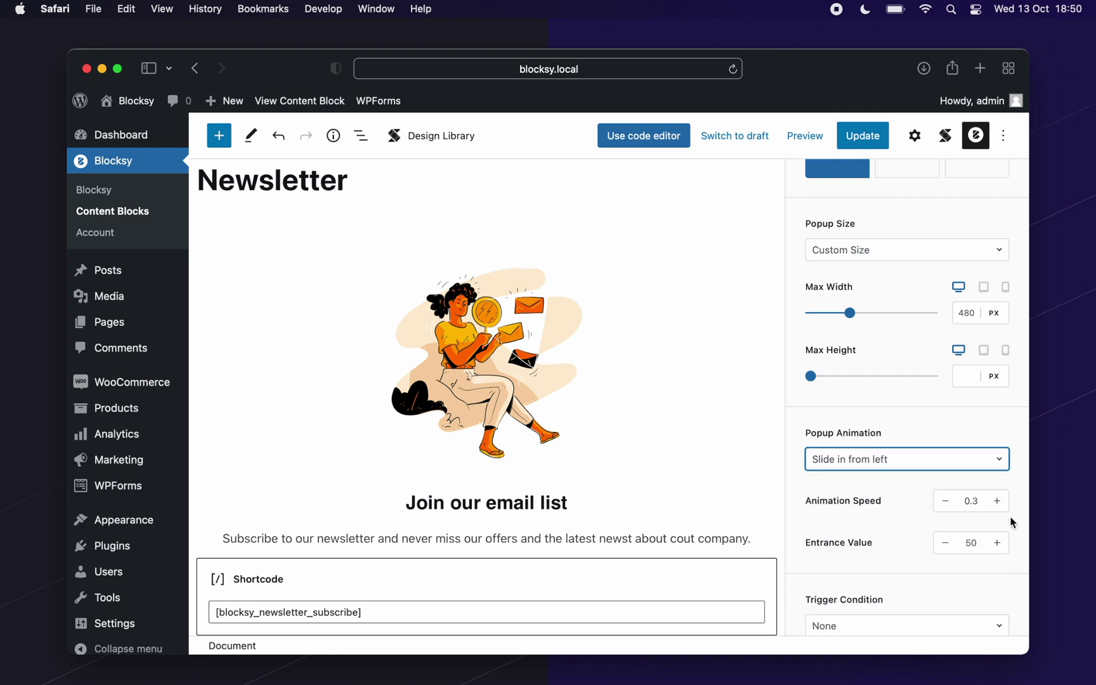
scroll(1012, 522, "down", 5)
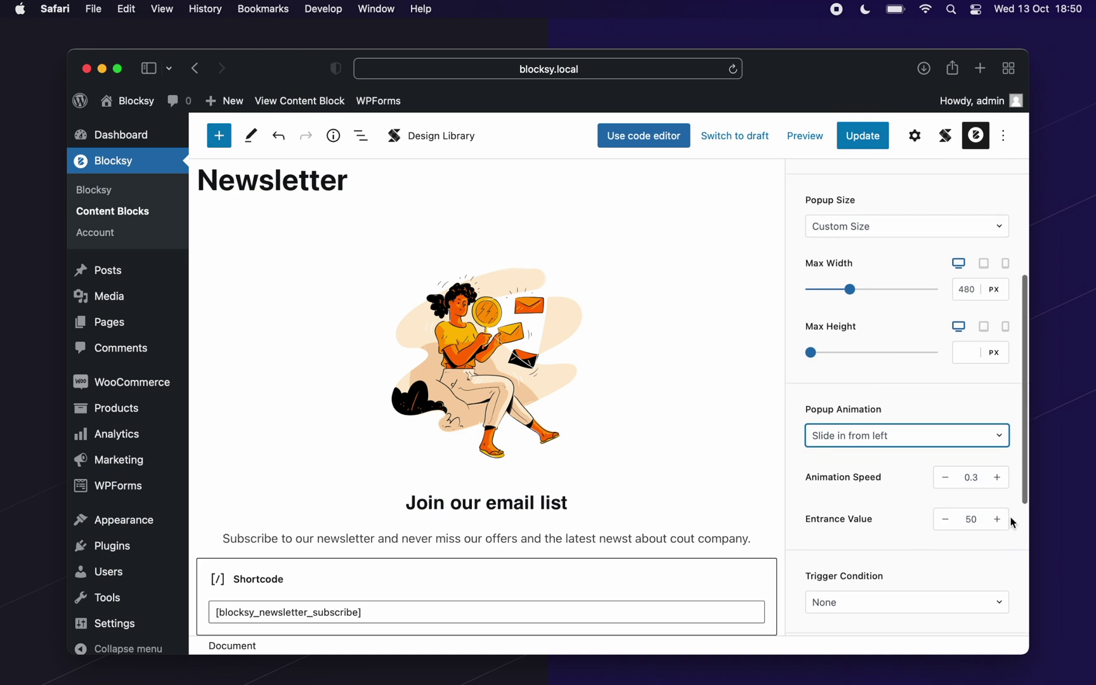
scroll(1012, 522, "down", 1)
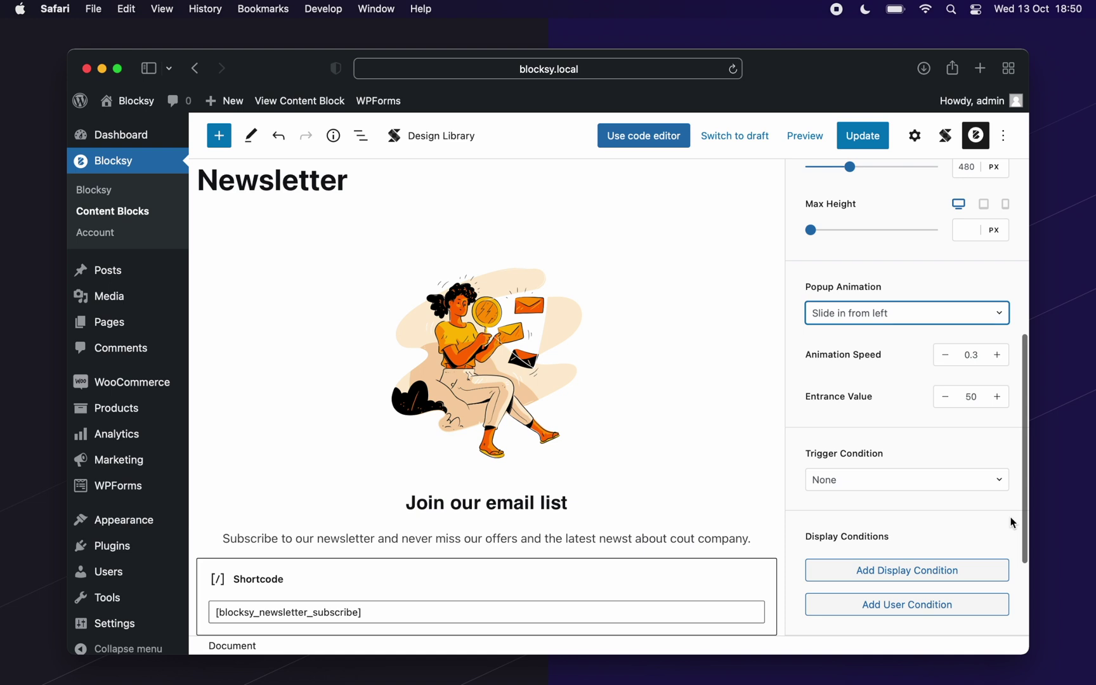
Set Trigger Condition to After x time (15 seconds) and enable Trigger Popup Only Once.
left_click(1001, 481)
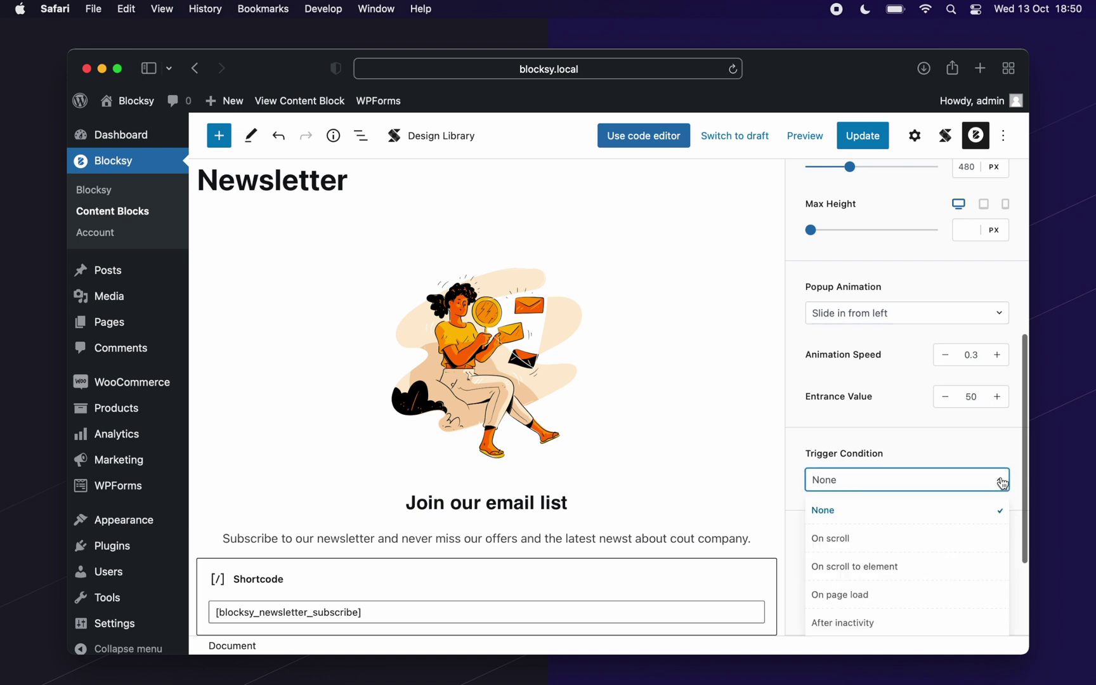
scroll(1000, 482, "down", 2)
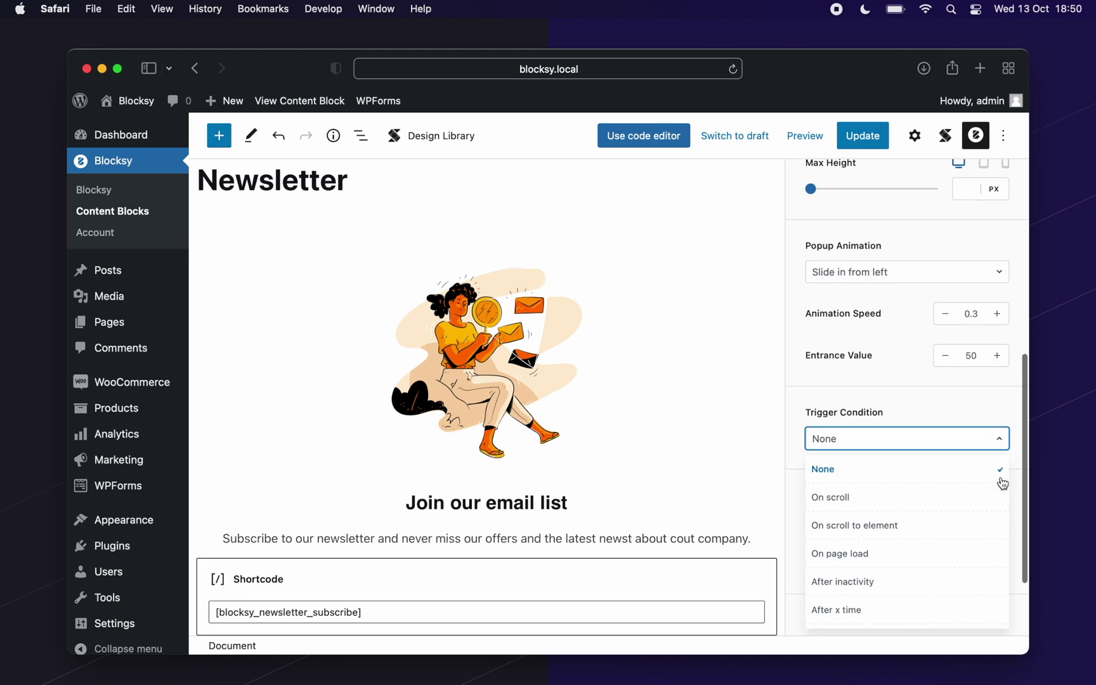
left_click(977, 580)
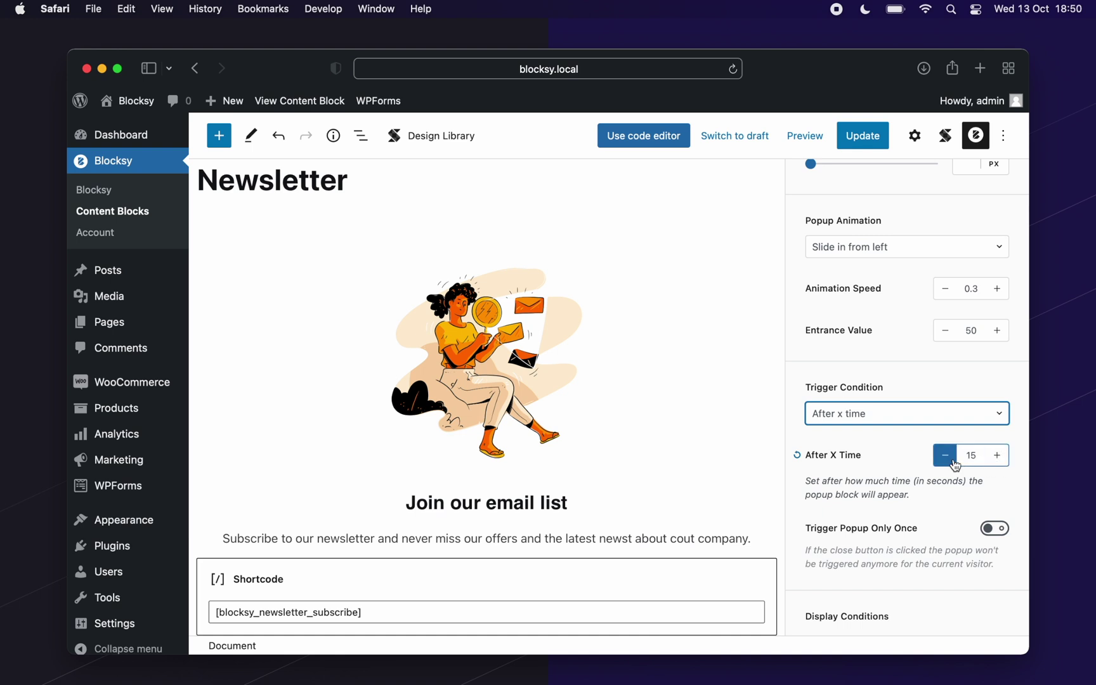
left_click(1002, 533)
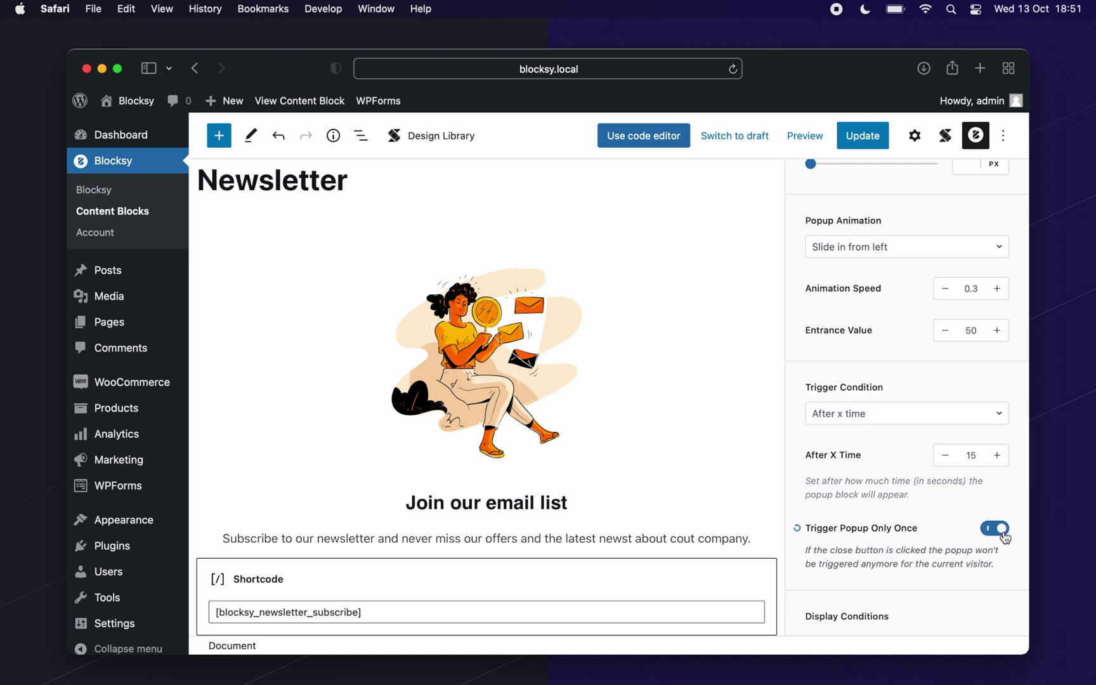
scroll(1005, 538, "down", 5)
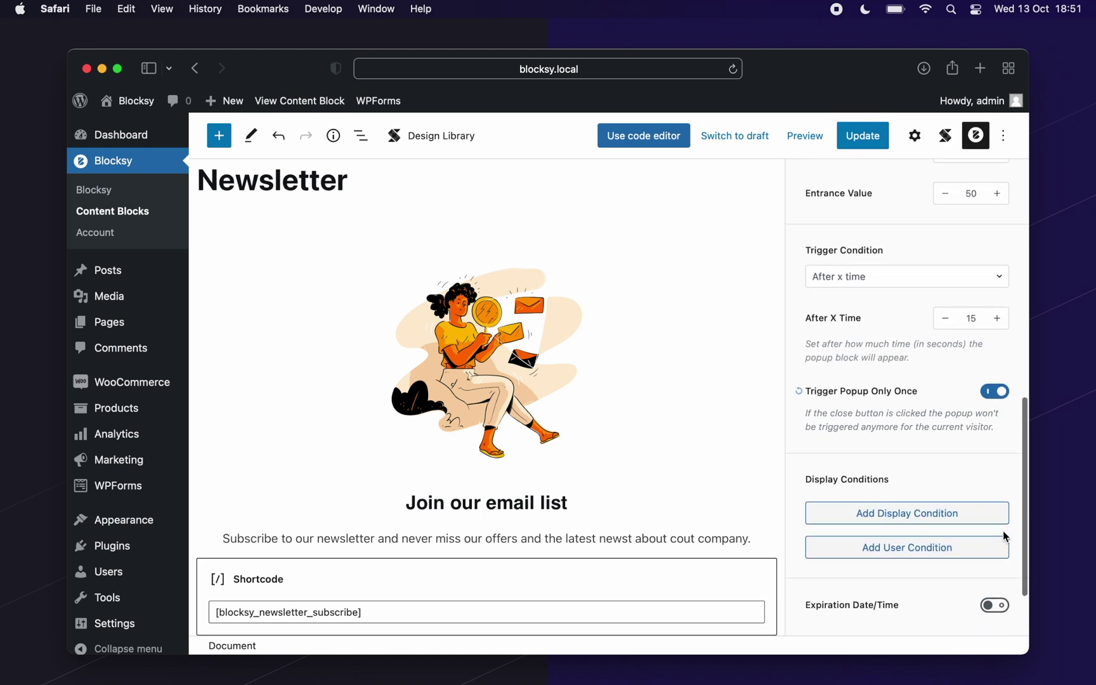
Add a Page ID display condition targeting the Home page.
left_click(982, 515)
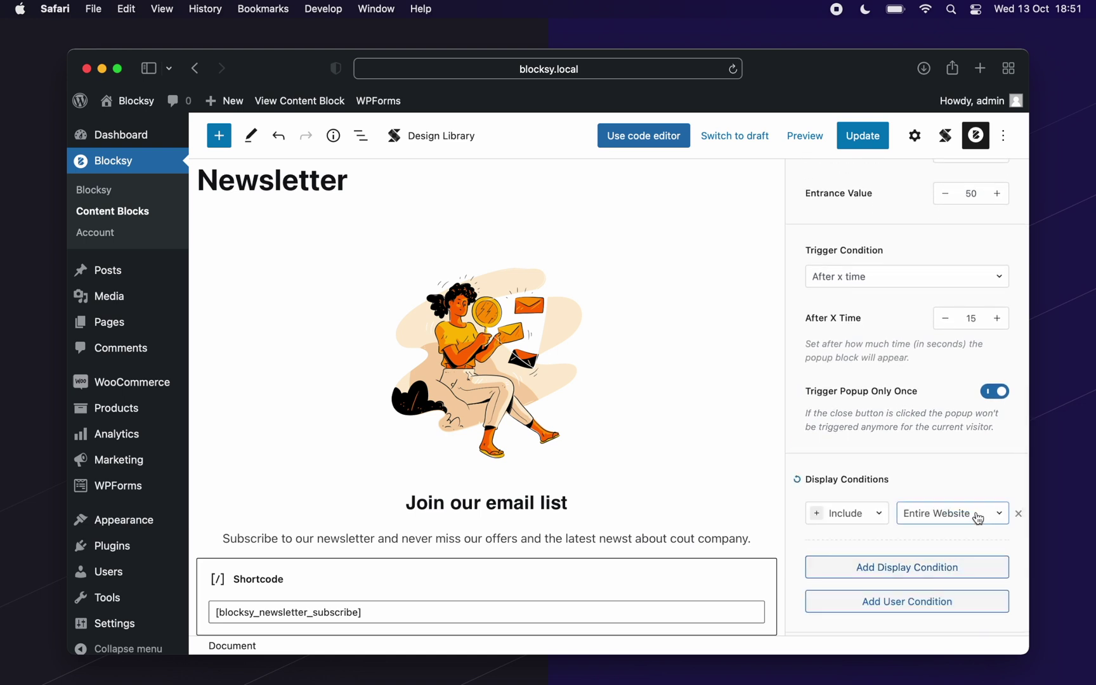
left_click(978, 519)
scroll(925, 469, "down", 4)
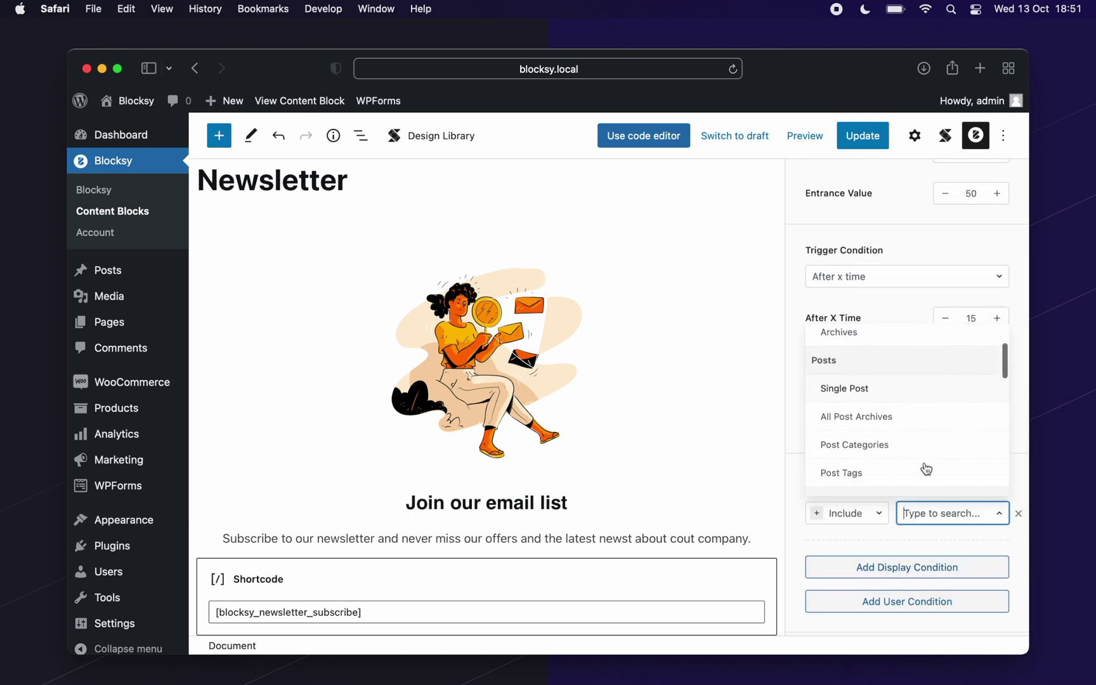
scroll(925, 468, "down", 4)
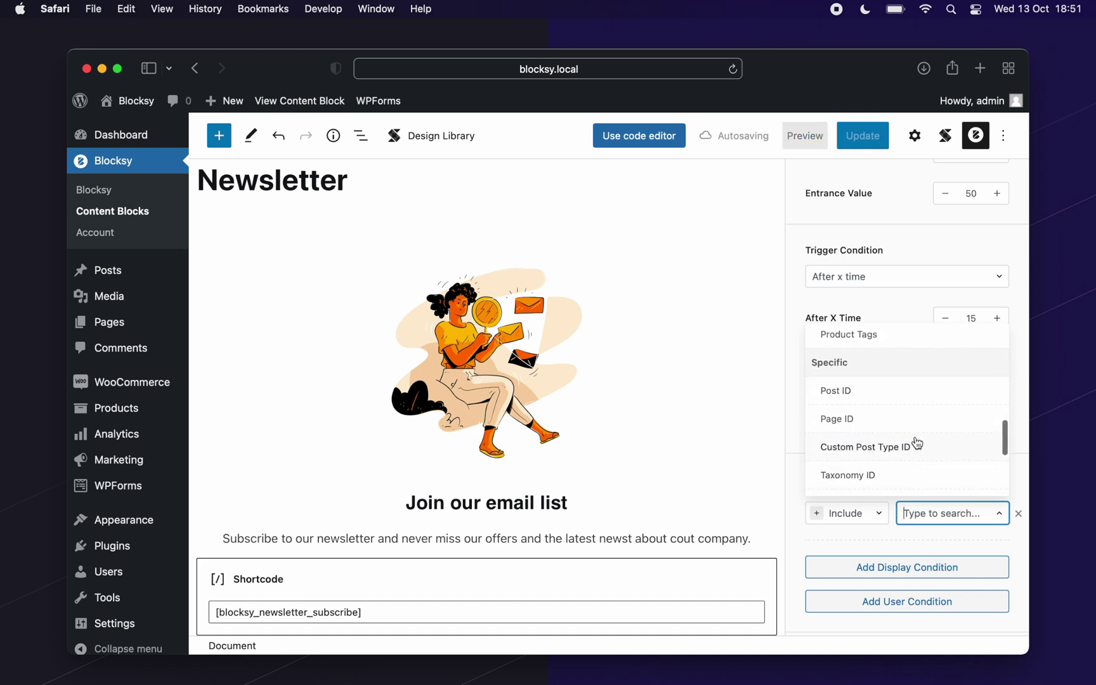
left_click(909, 427)
left_click(906, 550)
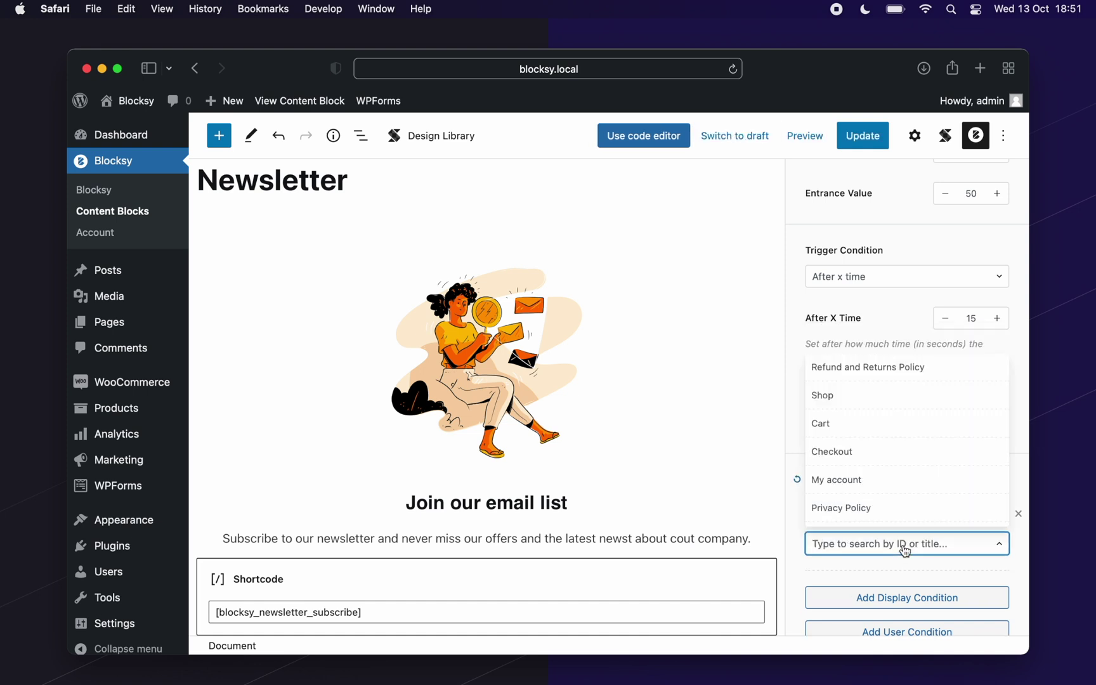
type("Home")
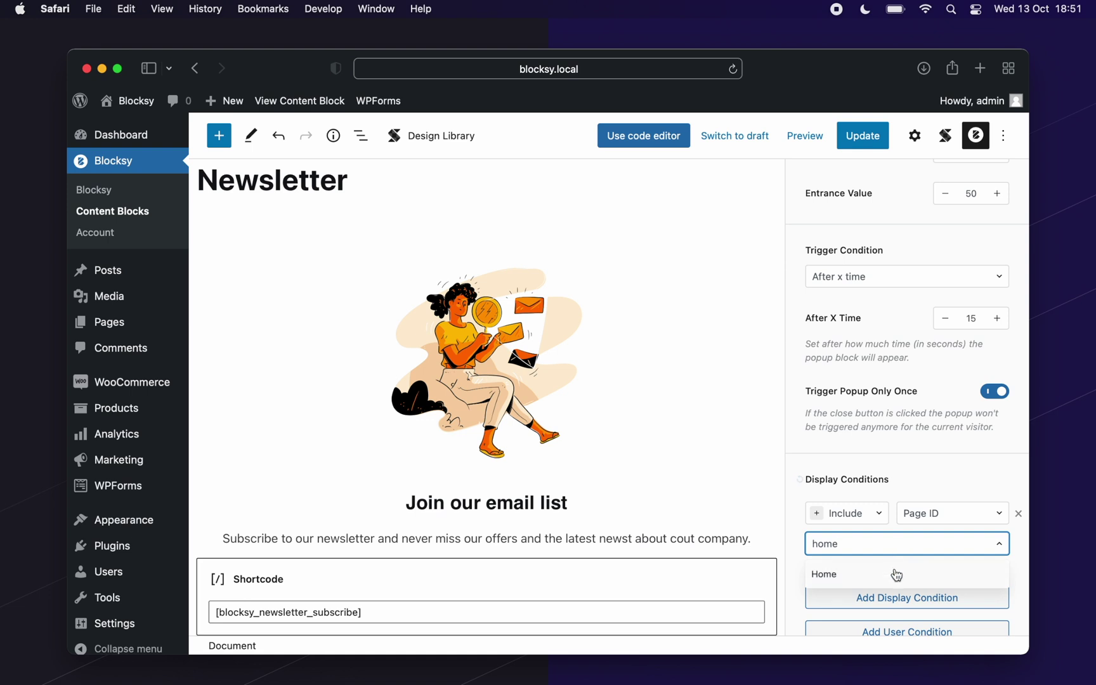
left_click(898, 574)
Turn off tablet and mobile visibility, update the popup, and return to Content Blocks.
scroll(899, 579, "down", 5)
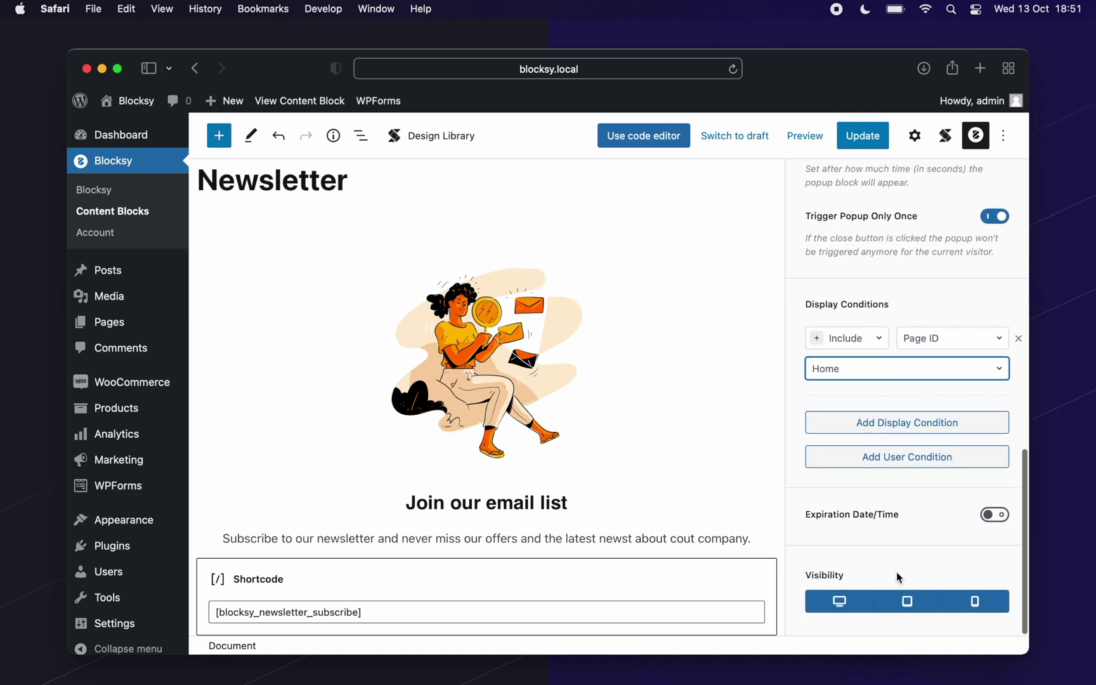
scroll(897, 577, "down", 1)
left_click(881, 607)
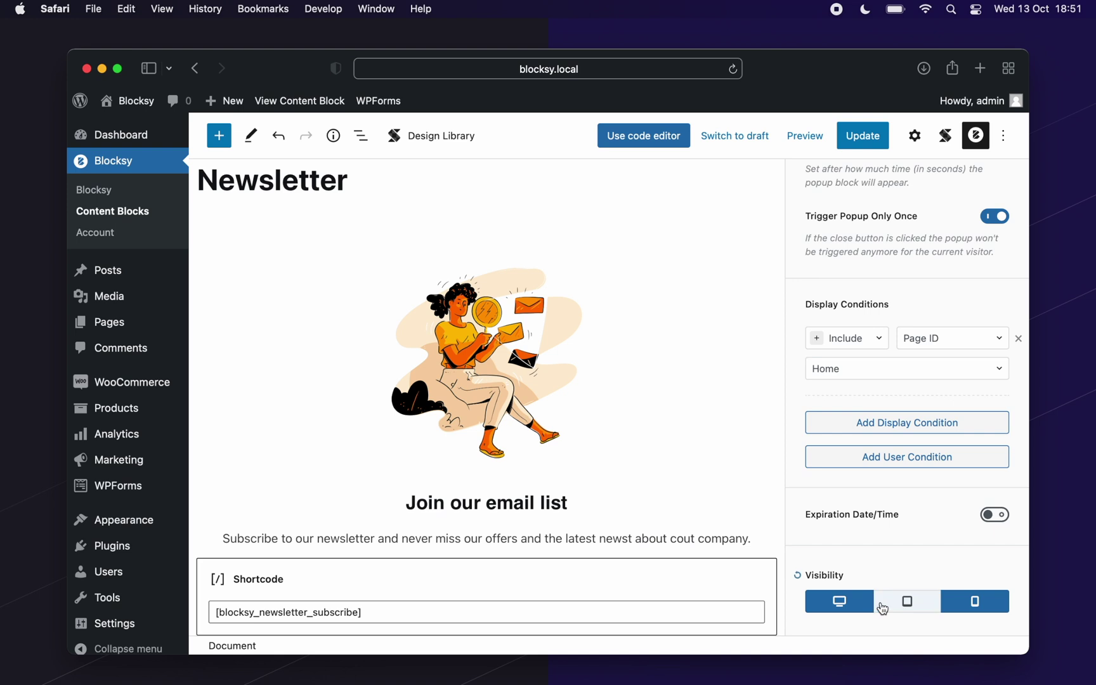
left_click(973, 606)
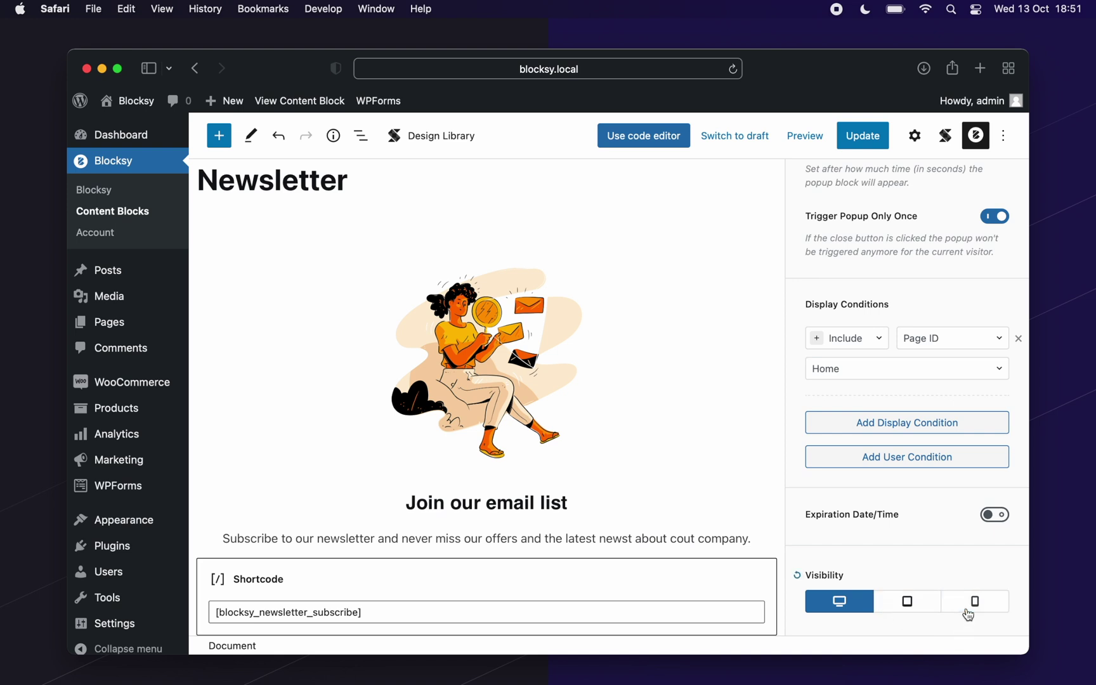
left_click(866, 143)
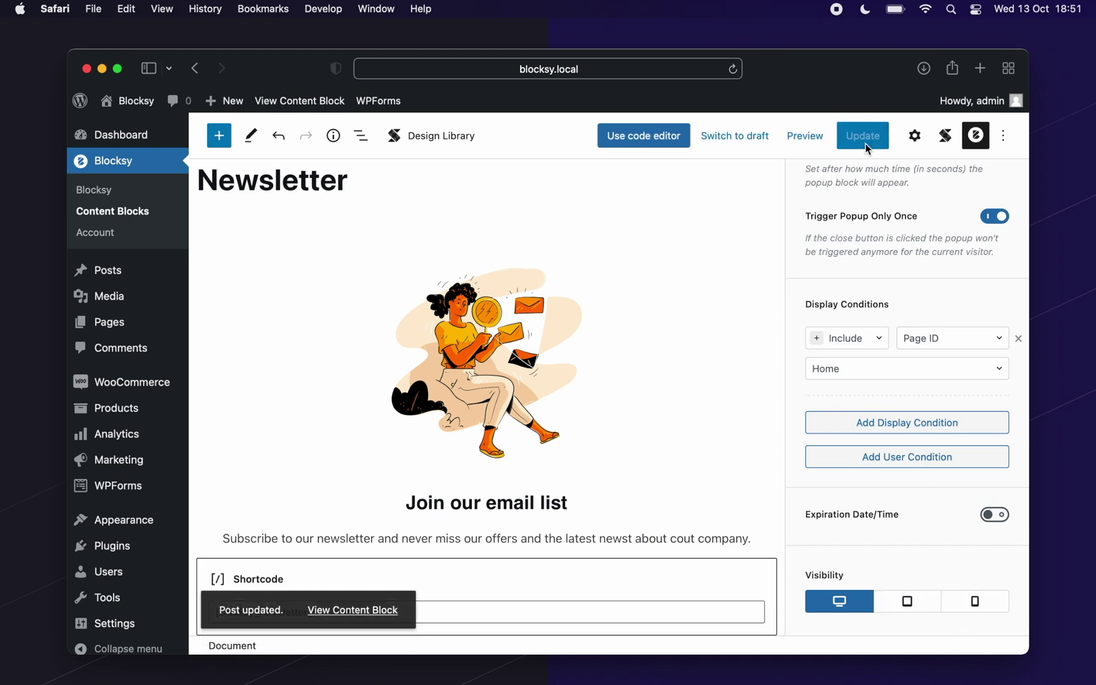
left_click_drag(444, 355, 317, 331)
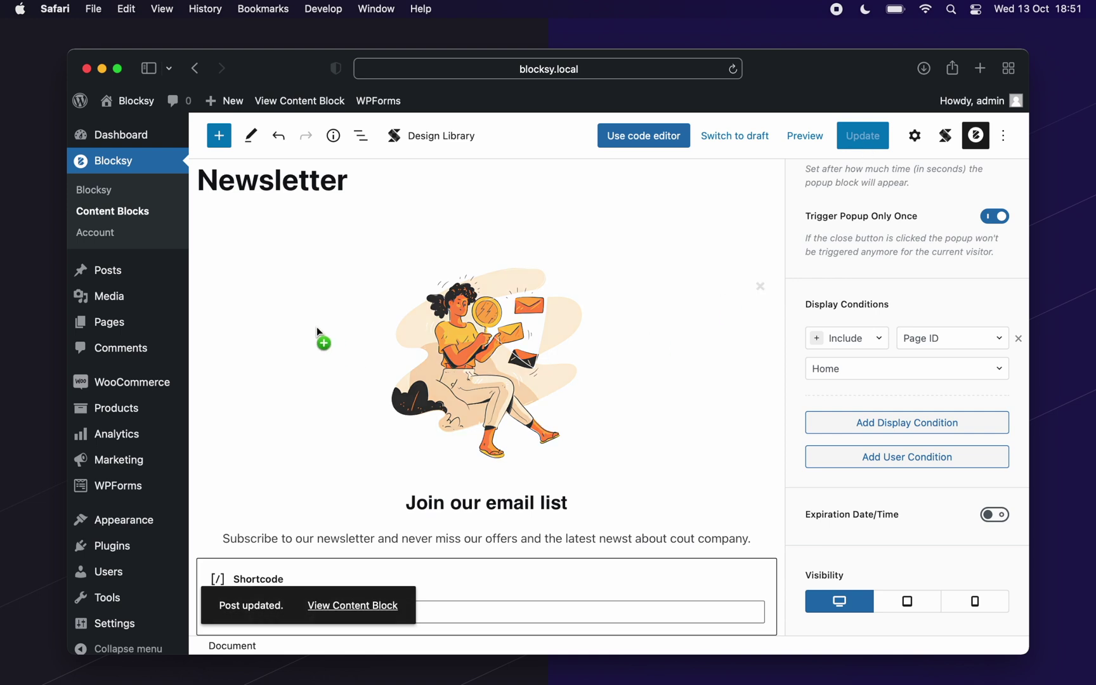
left_click(148, 211)
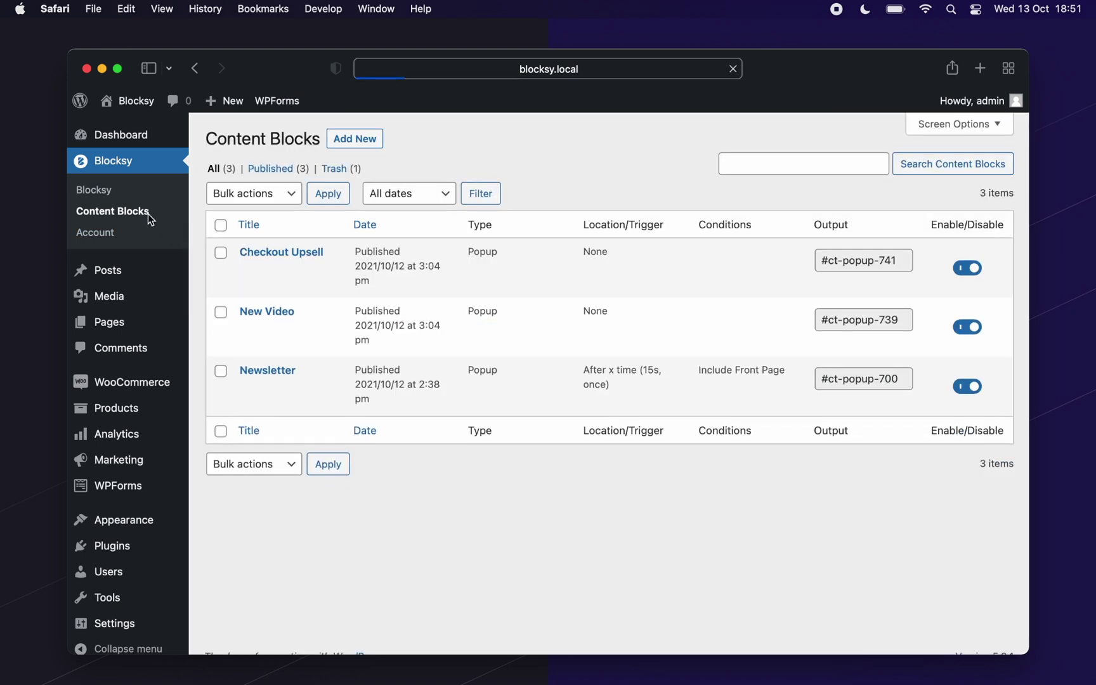
Edit the New Video popup and set its Popup Position to the centre cell.
mouse_move(228, 311)
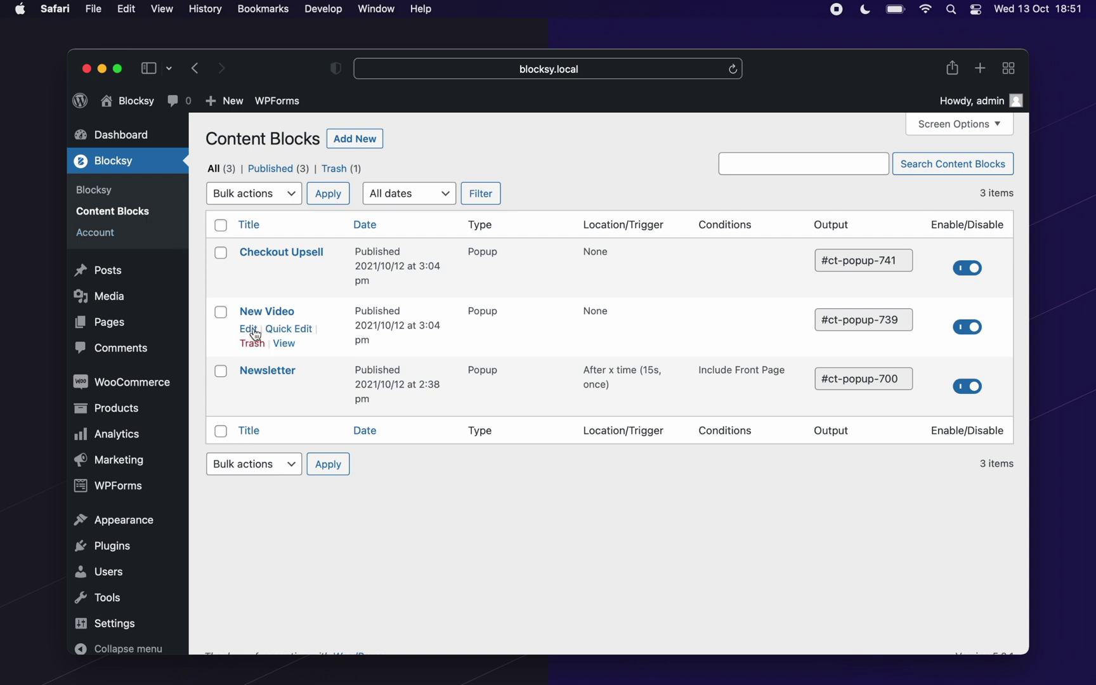
left_click(254, 331)
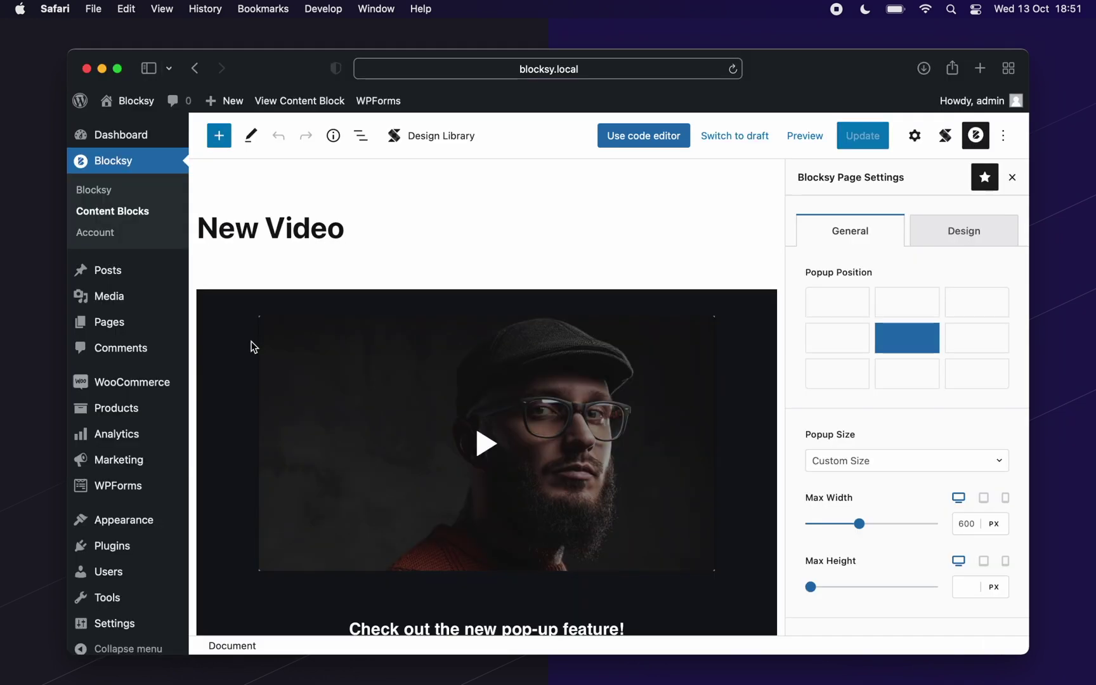
scroll(251, 346, "down", 5)
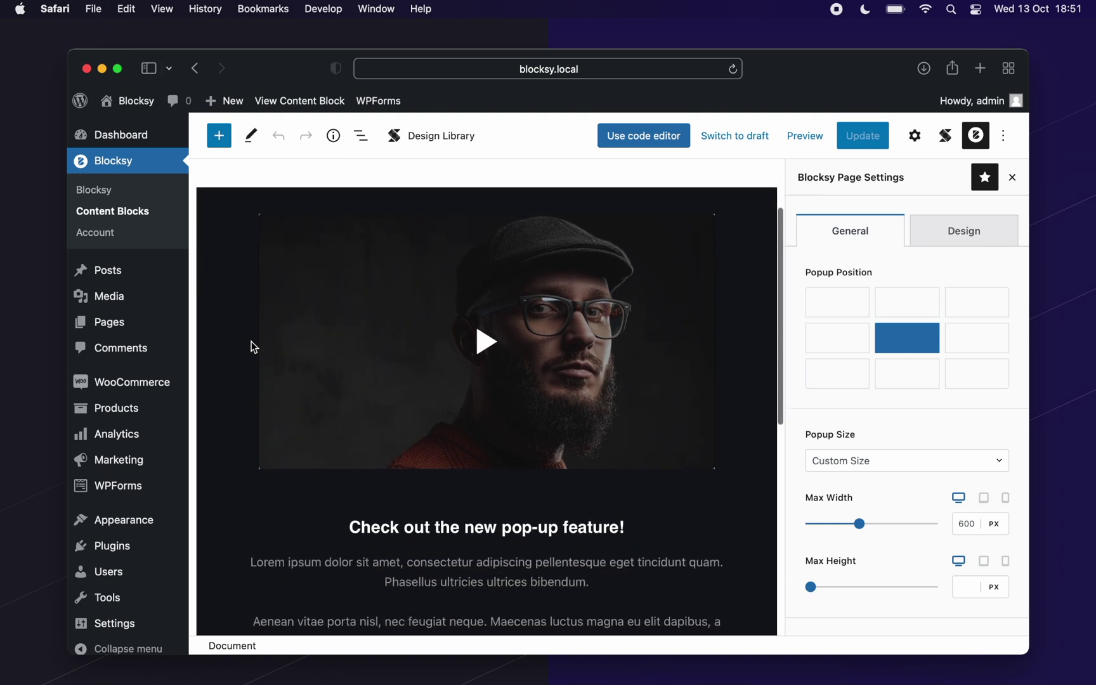
scroll(252, 342, "up", 2)
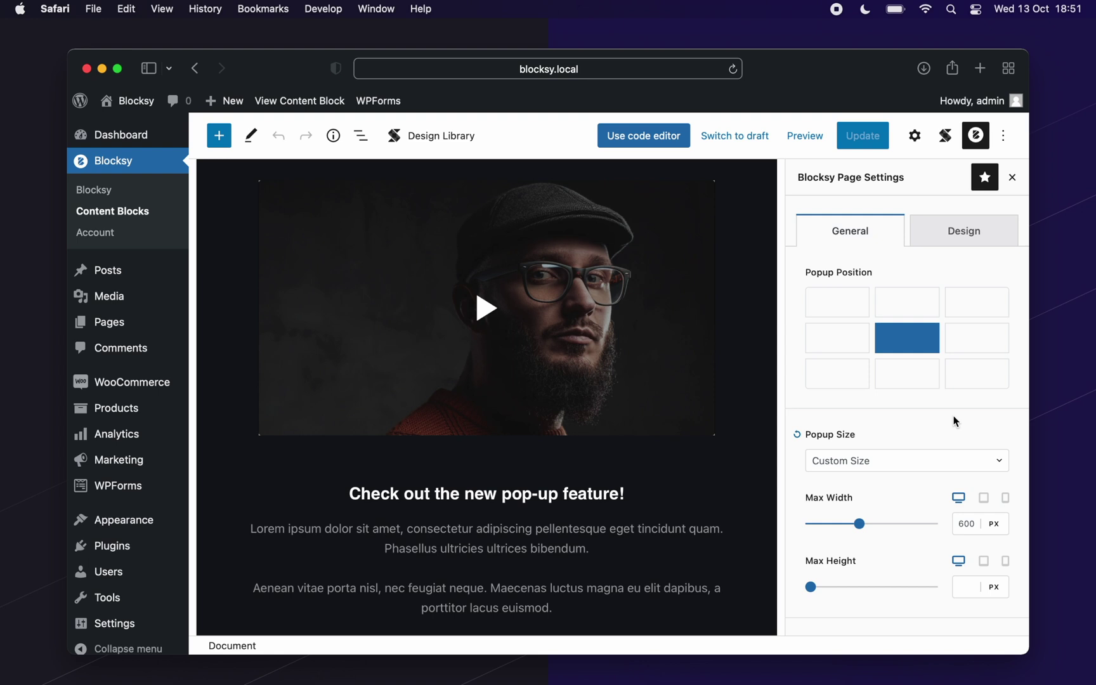
left_click(905, 349)
scroll(999, 547, "down", 5)
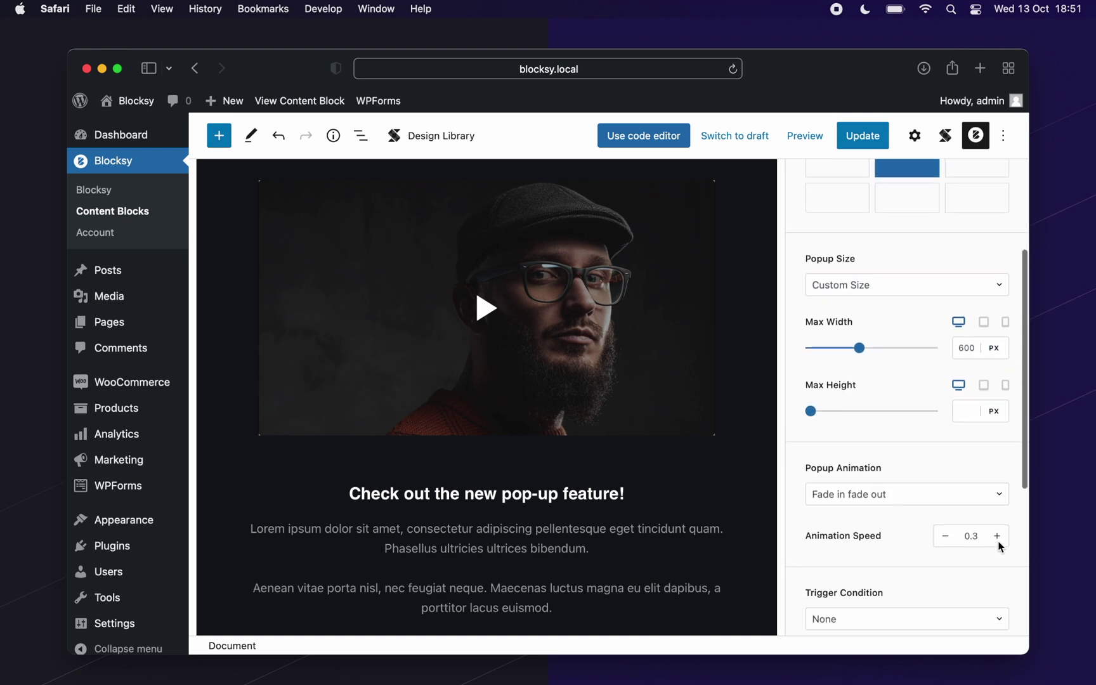
scroll(999, 545, "down", 5)
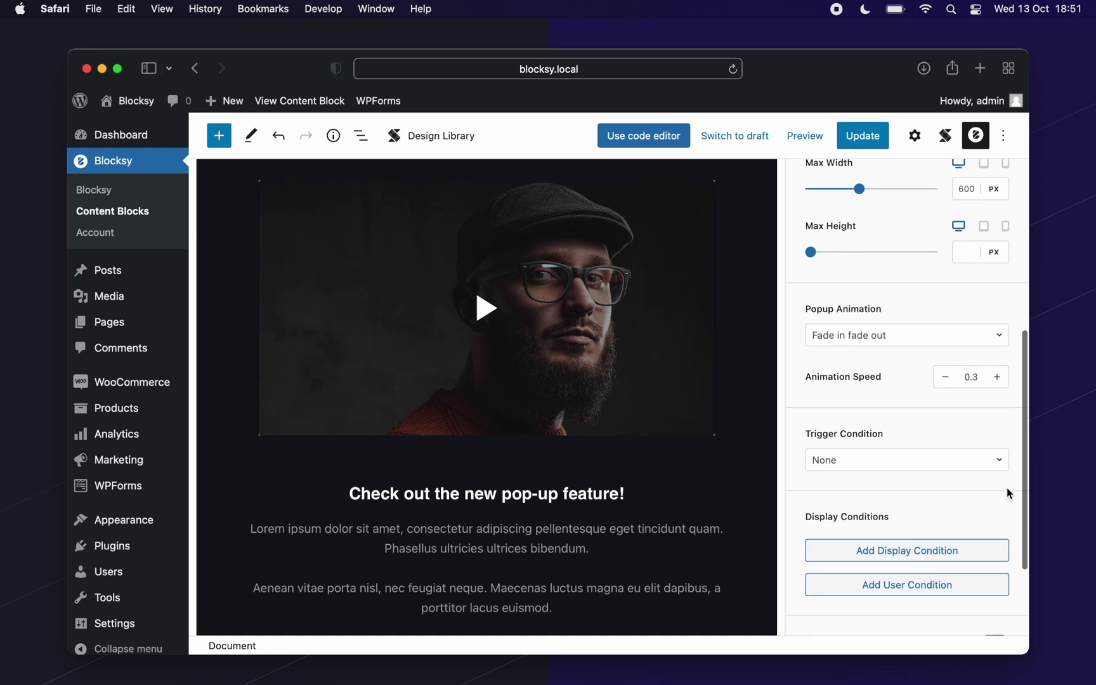
Make the video popup trigger on scrolling to the element '.block-class'.
left_click(994, 462)
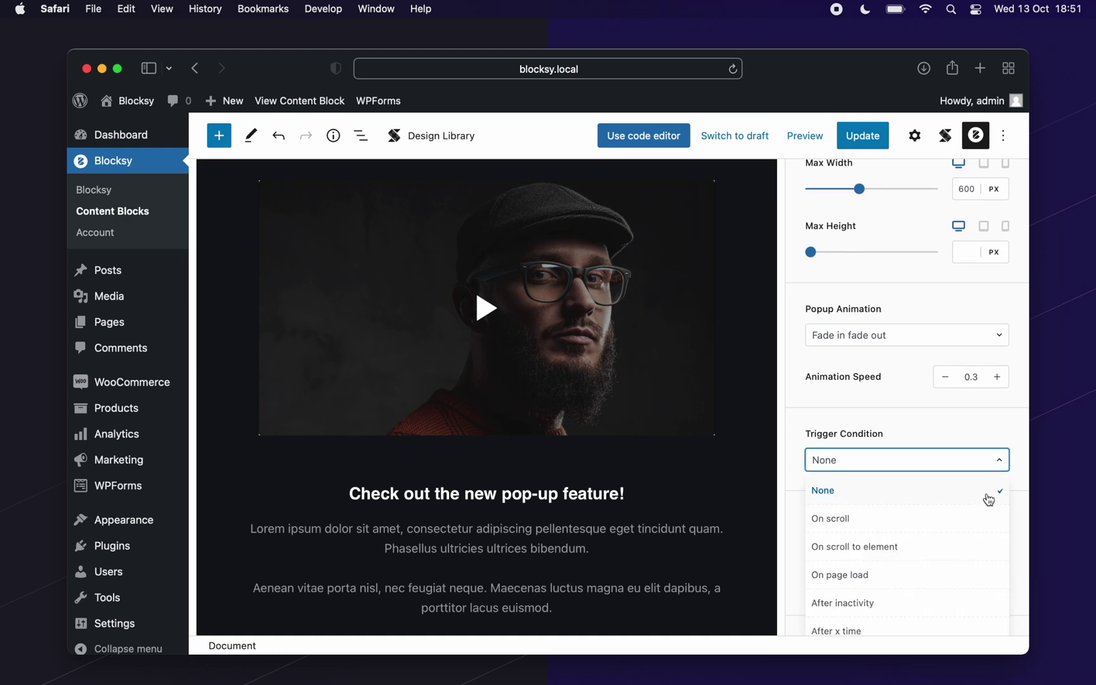
left_click(989, 550)
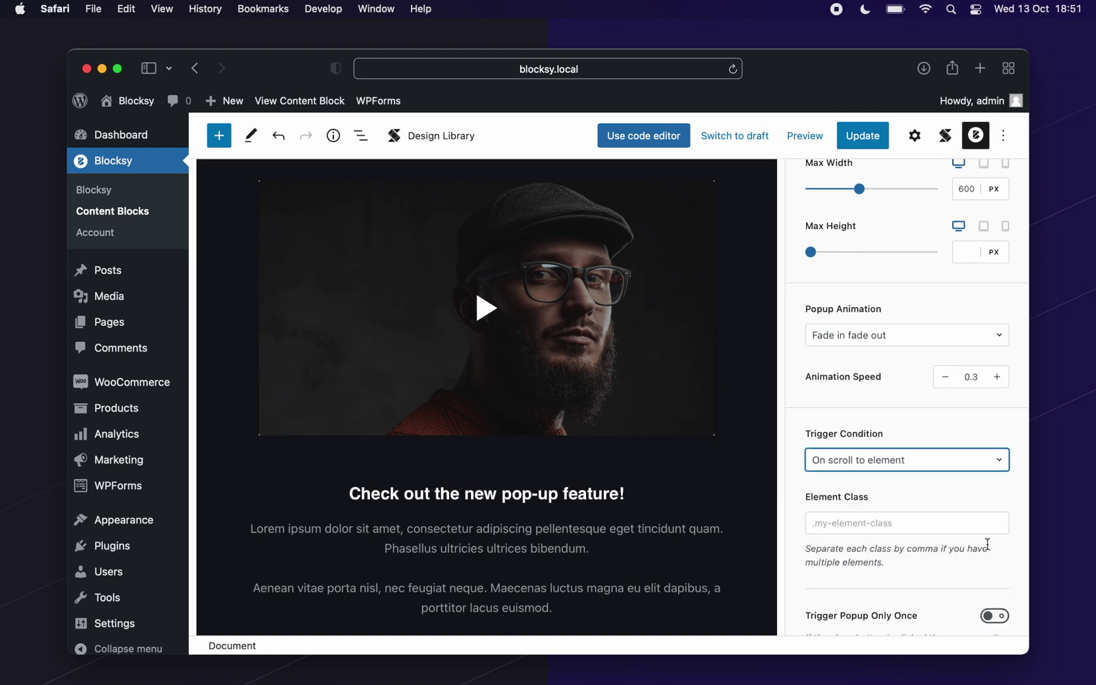
left_click(942, 523)
type(".block-class")
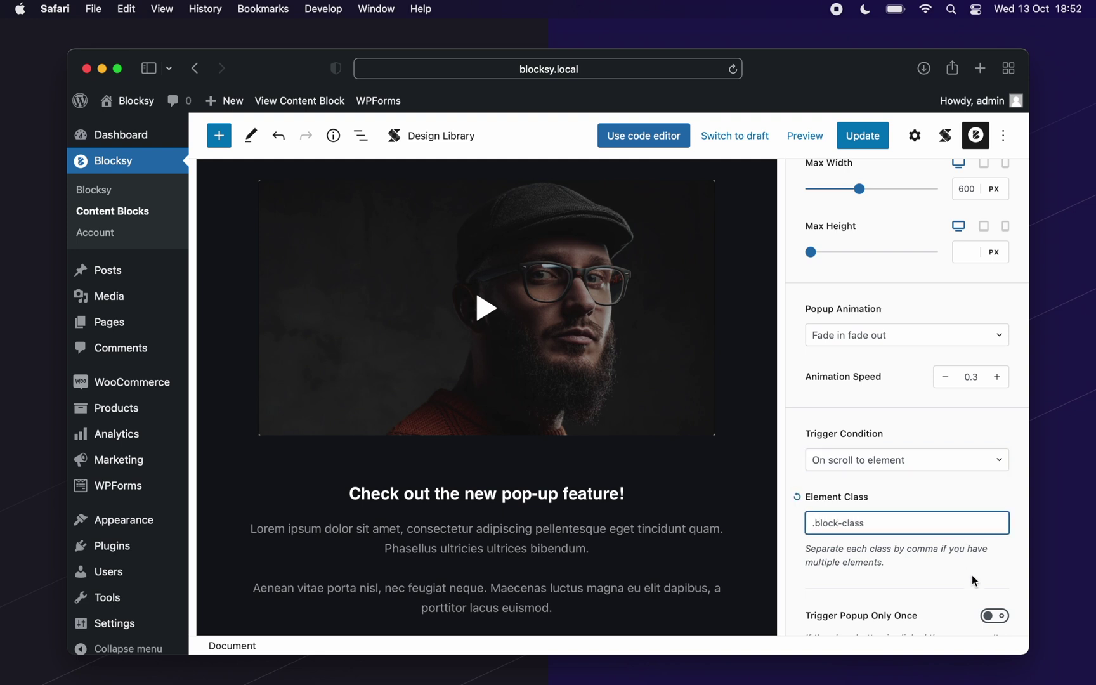
scroll(972, 574, "down", 5)
Add a Single Post display condition, hide on tablet and mobile, and save the popup.
left_click(975, 567)
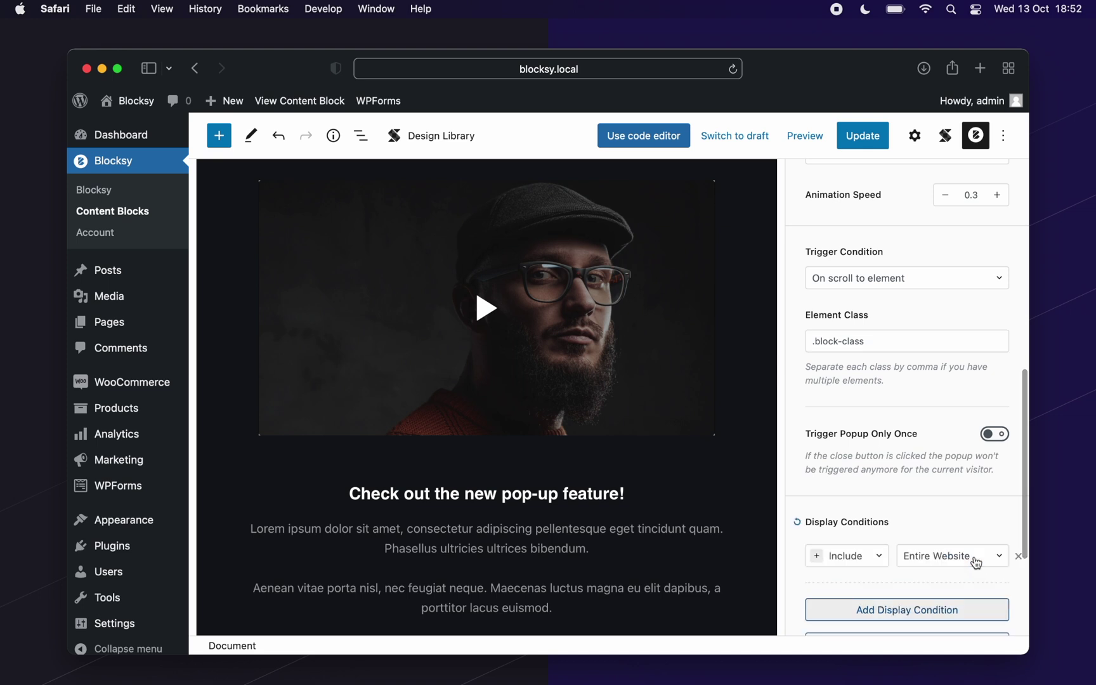
left_click(973, 559)
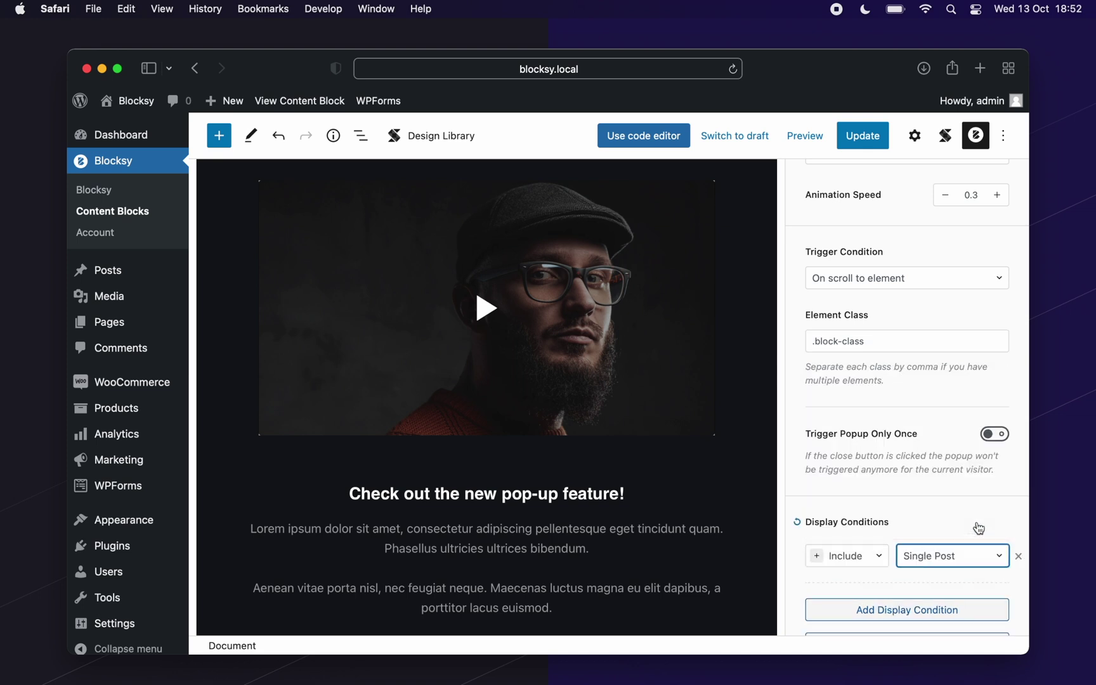
scroll(979, 526, "down", 5)
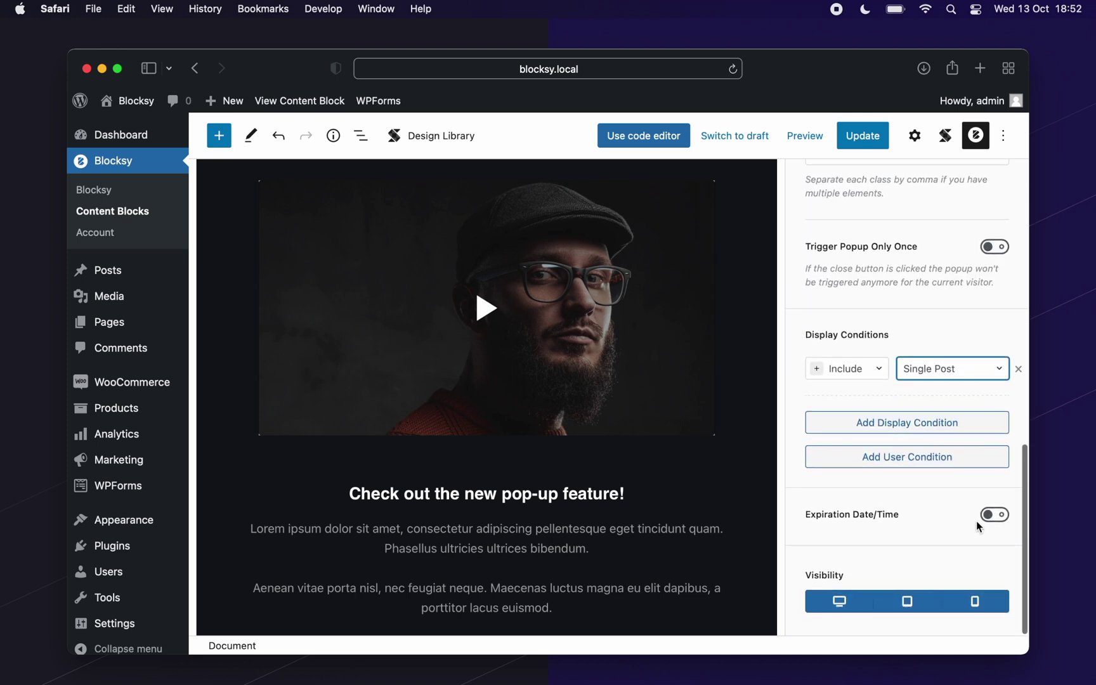
left_click(891, 607)
left_click(991, 614)
left_click(860, 137)
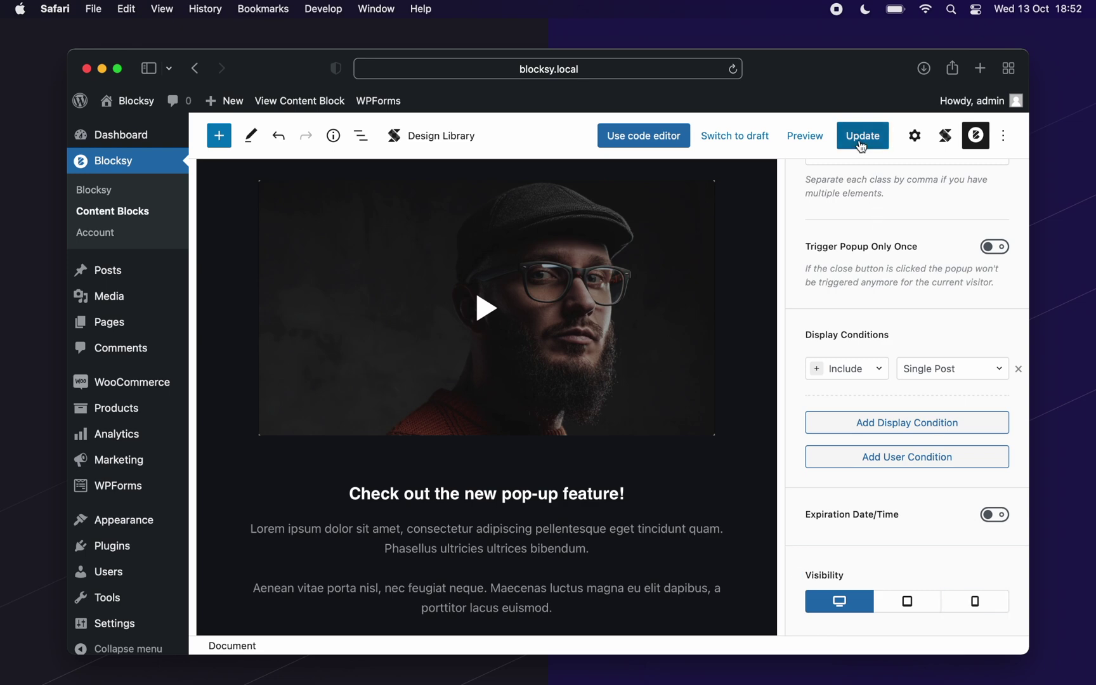
left_click(114, 211)
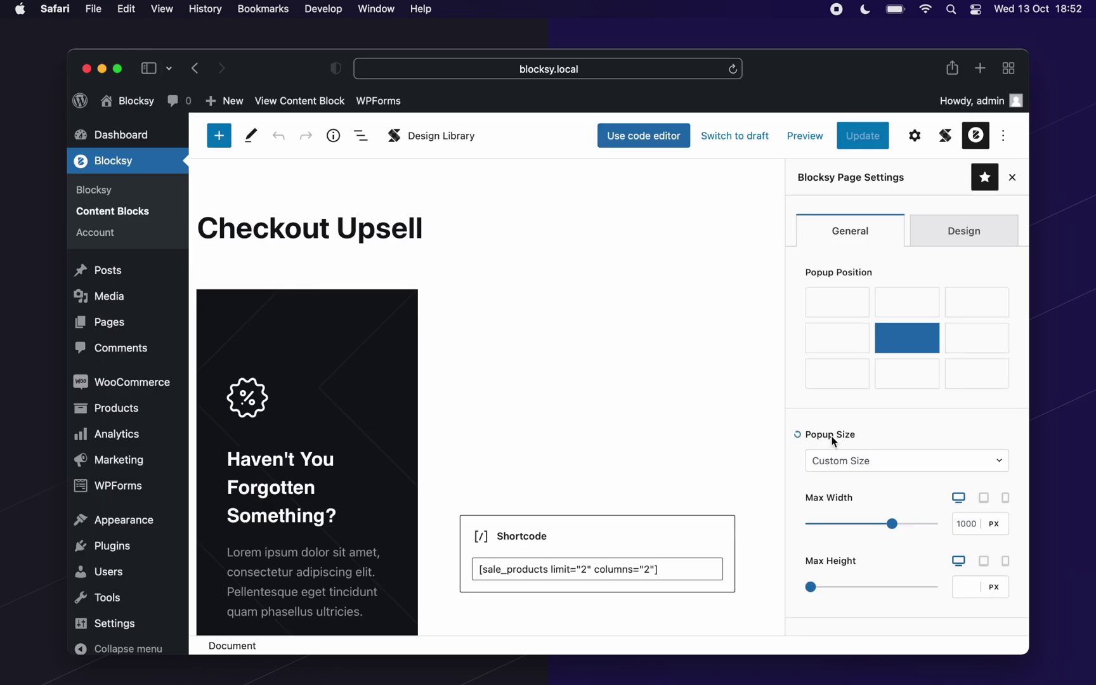
Set the Checkout Upsell trigger to After inactivity (10 seconds).
scroll(944, 480, "down", 4)
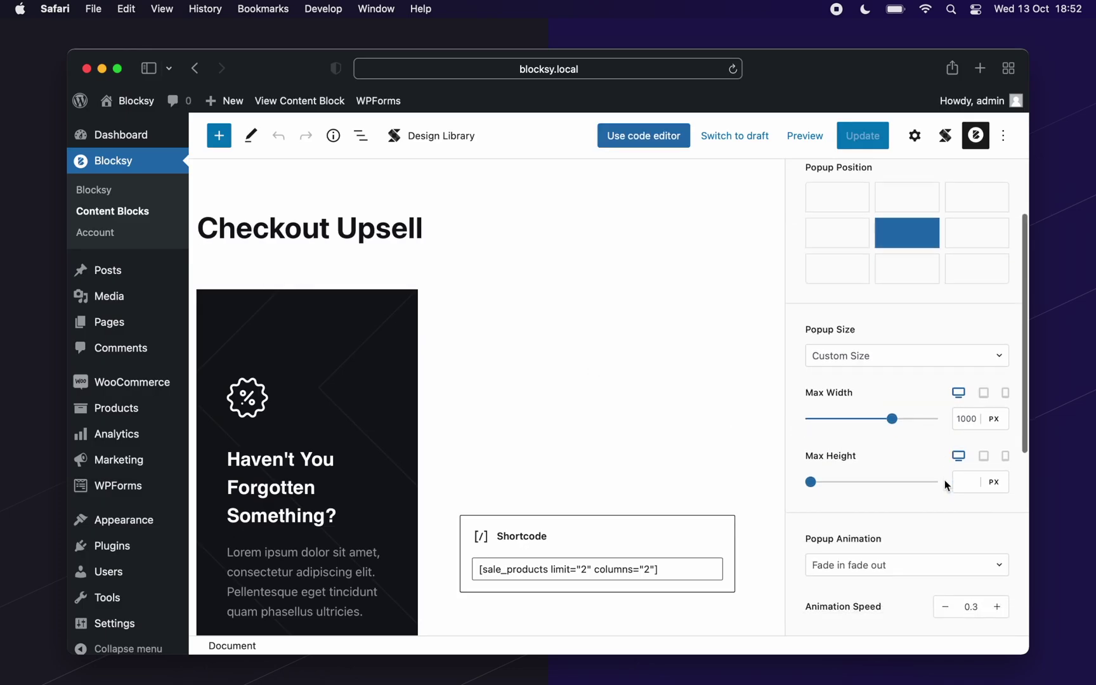
scroll(945, 483, "down", 10)
left_click(923, 384)
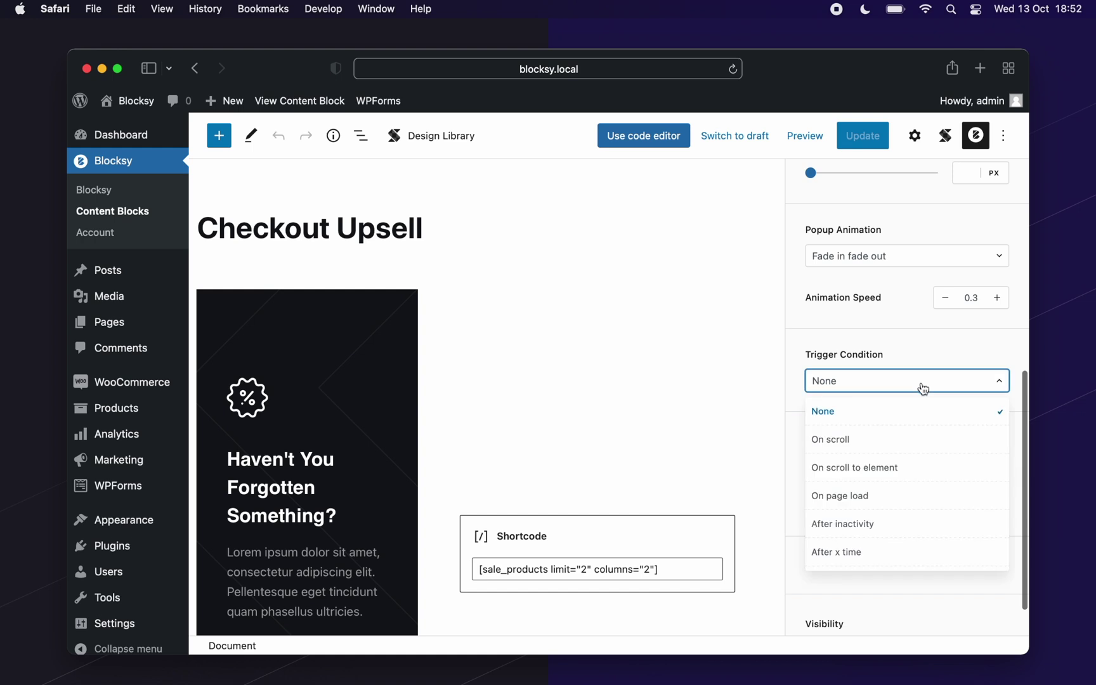
left_click(936, 524)
scroll(994, 438, "down", 2)
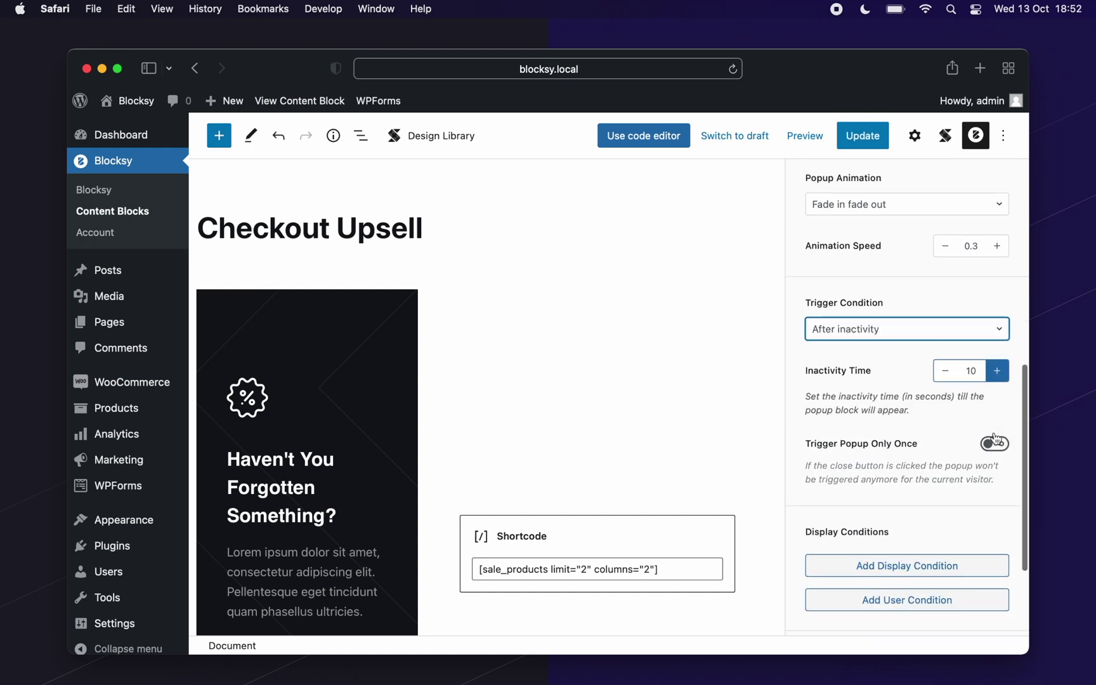
scroll(951, 440, "down", 5)
Add a Page ID display condition limiting the popup to the Checkout page.
left_click(951, 443)
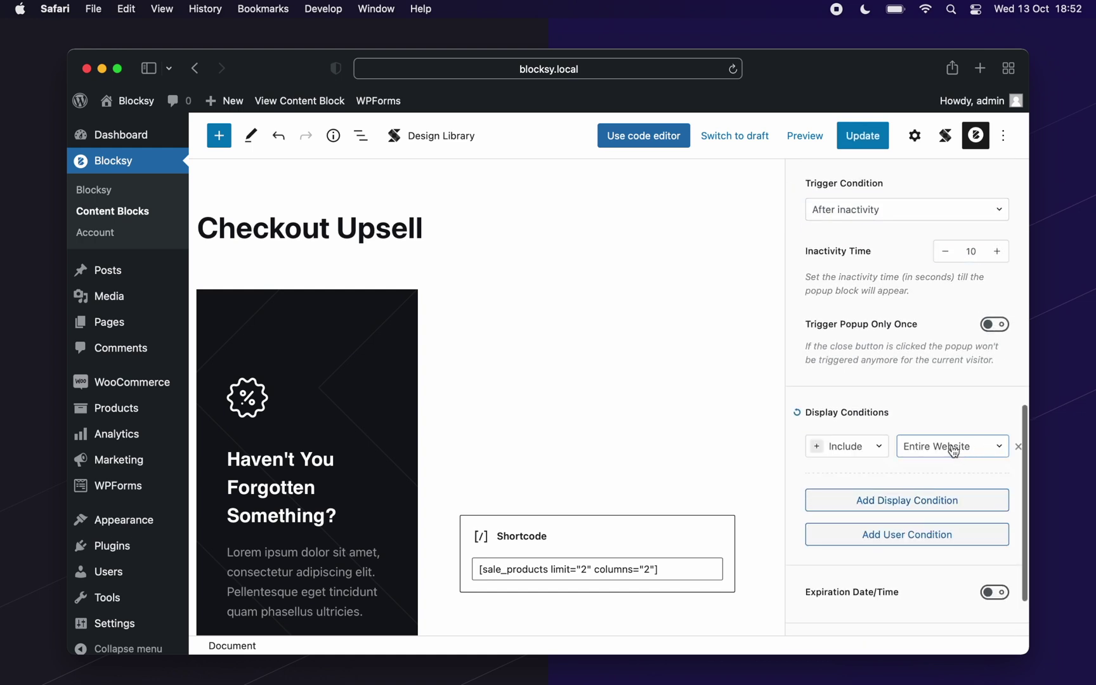
left_click(953, 451)
scroll(901, 551, "down", 10)
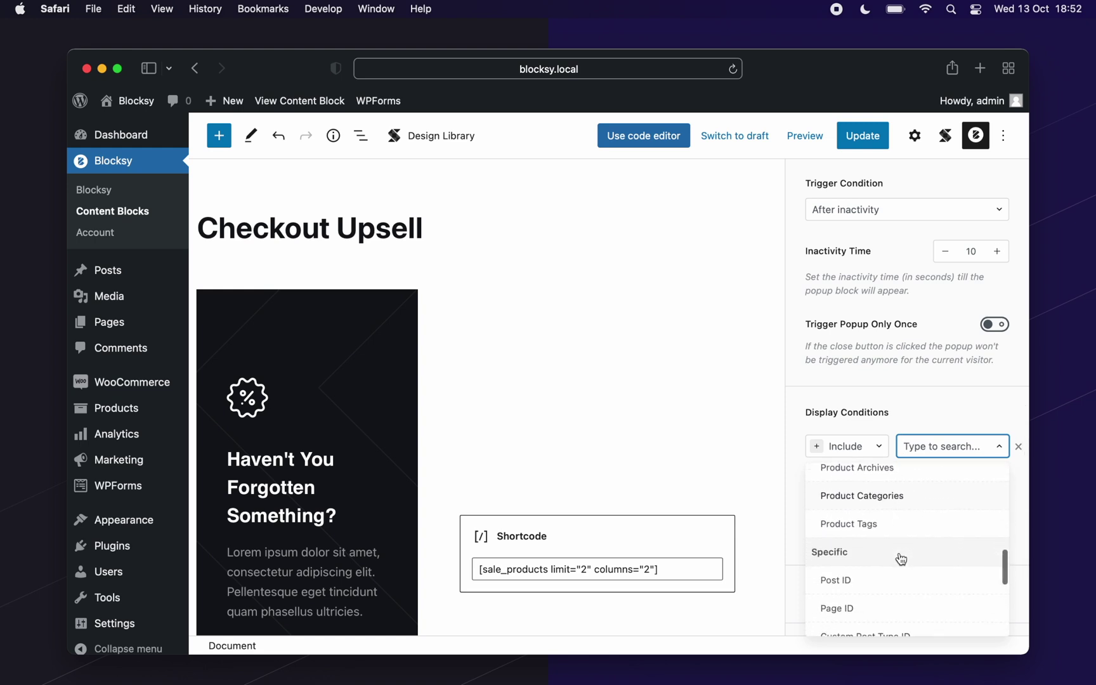
scroll(901, 558, "down", 2)
left_click(900, 558)
left_click(923, 475)
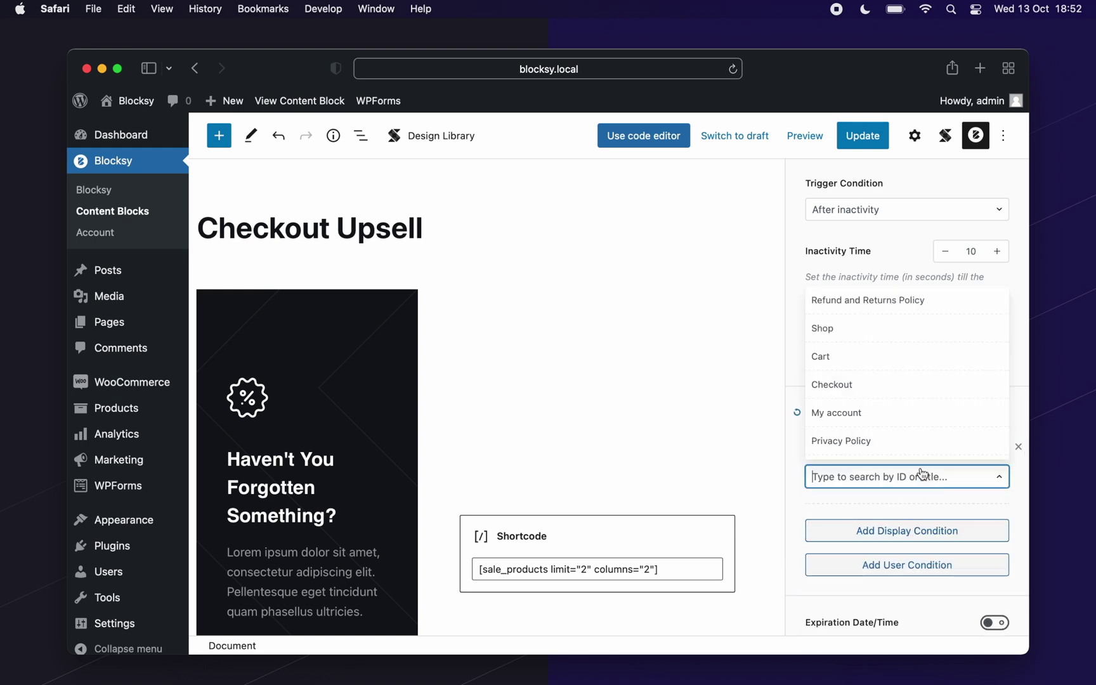
left_click(895, 393)
scroll(929, 590, "down", 3)
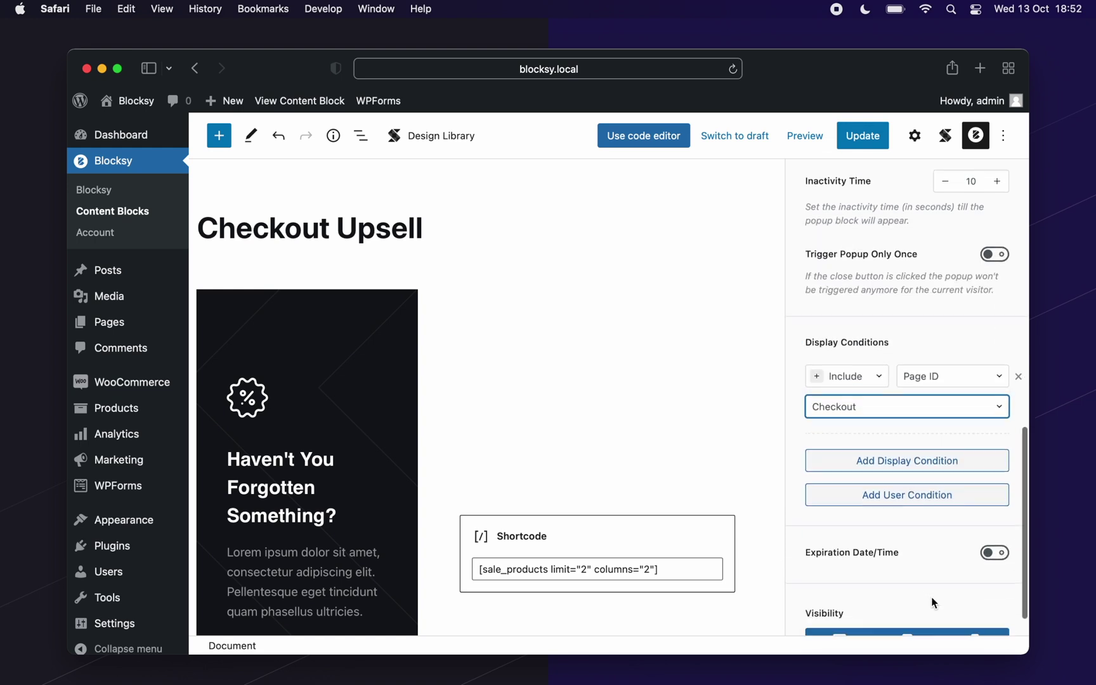
Enable an expiration date of 14 October 2021, save the popup, and visit the site.
left_click(991, 544)
scroll(988, 547, "down", 5)
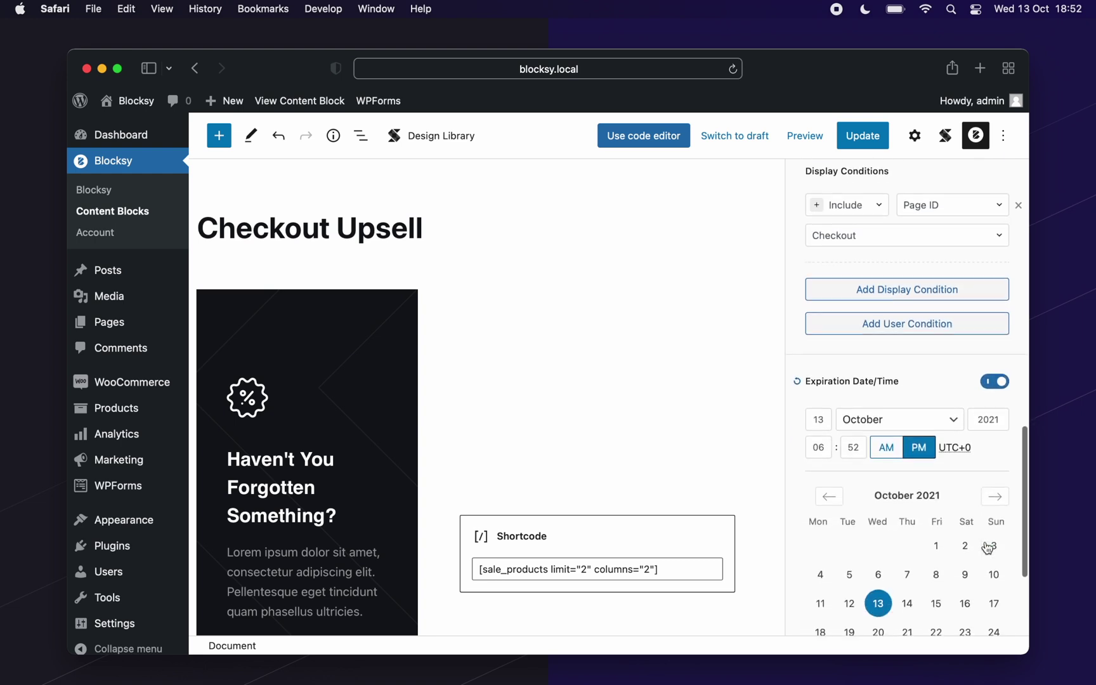
scroll(988, 547, "down", 2)
left_click(907, 546)
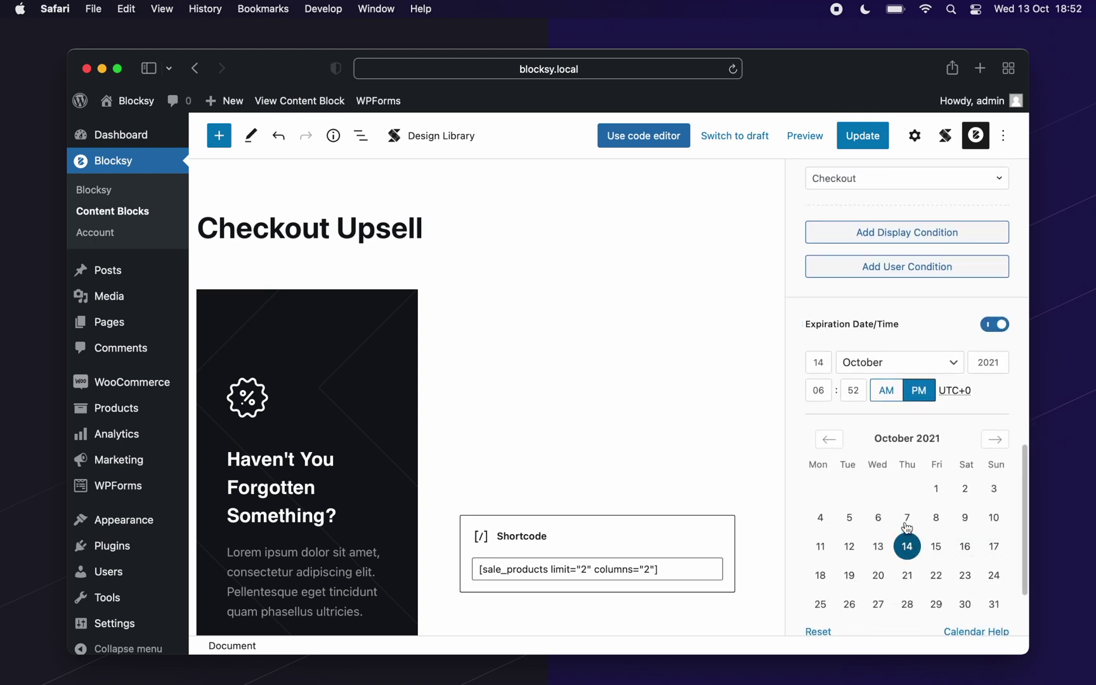
left_click(854, 147)
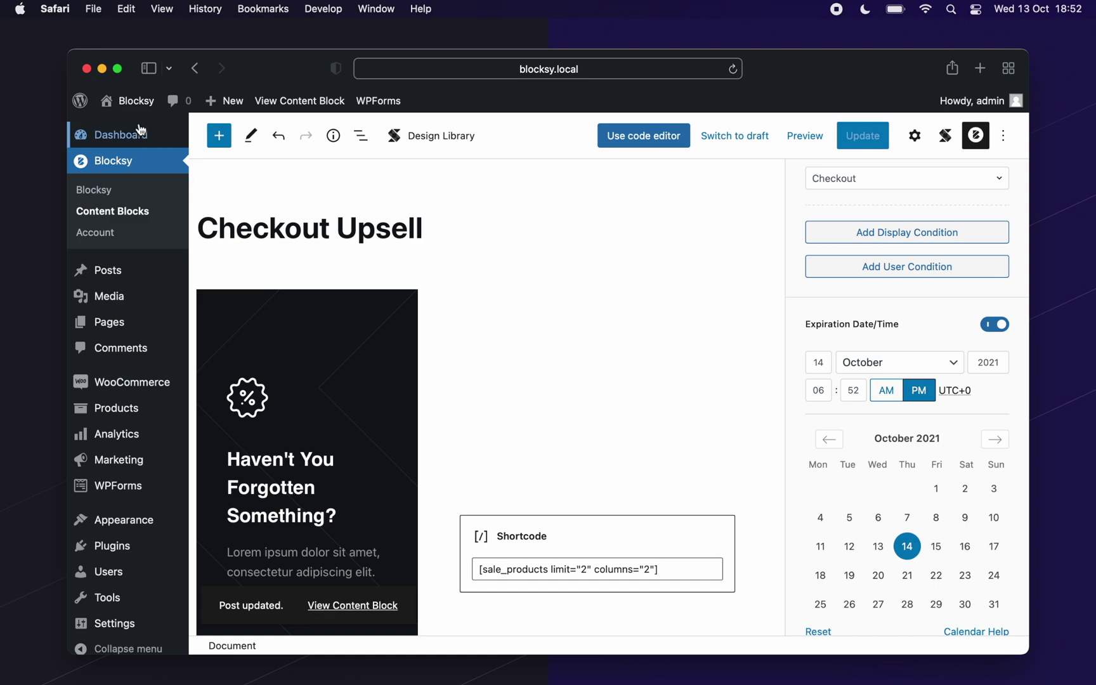
left_click(139, 104)
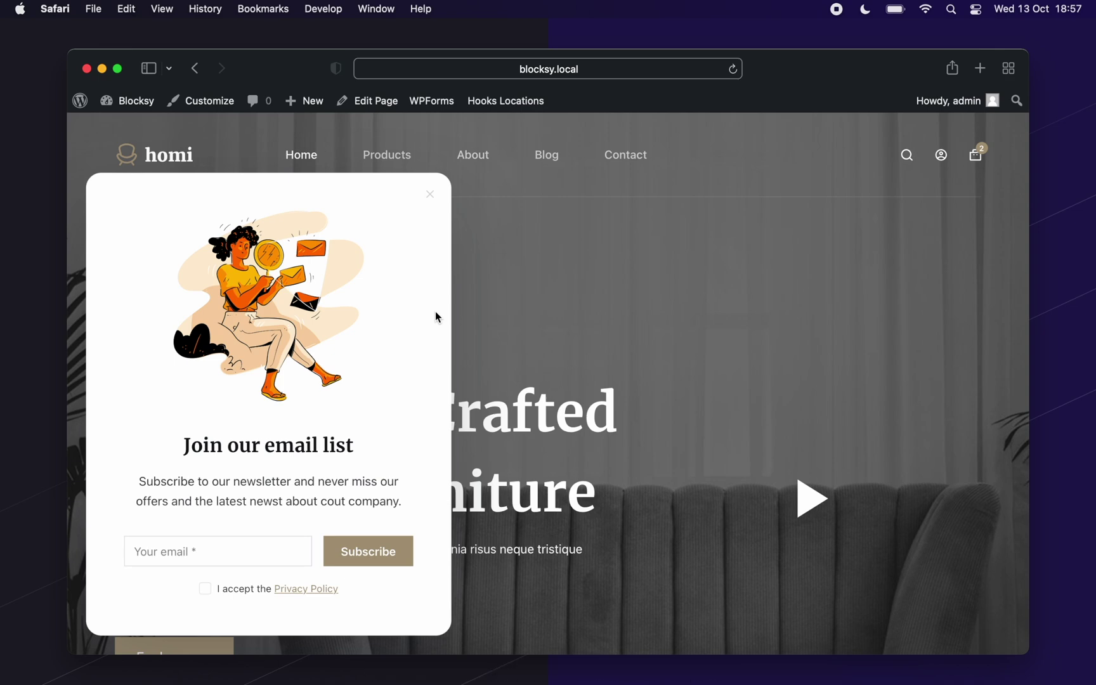
Close the newsletter popup on the home page and go to the Blog page.
left_click(432, 201)
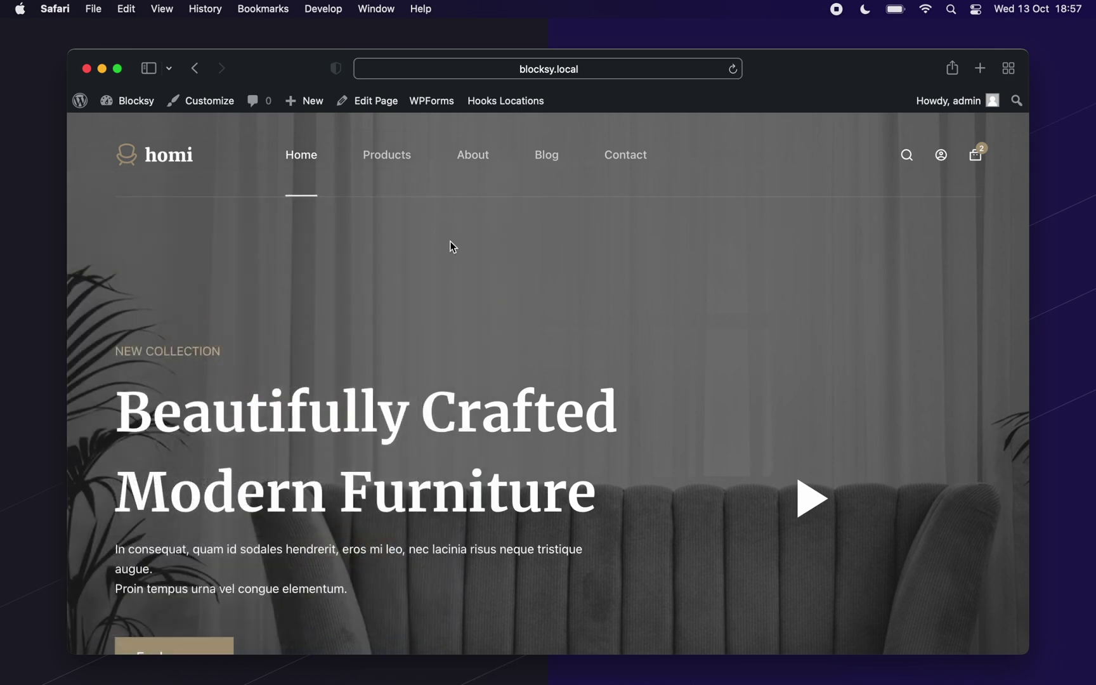
left_click(550, 177)
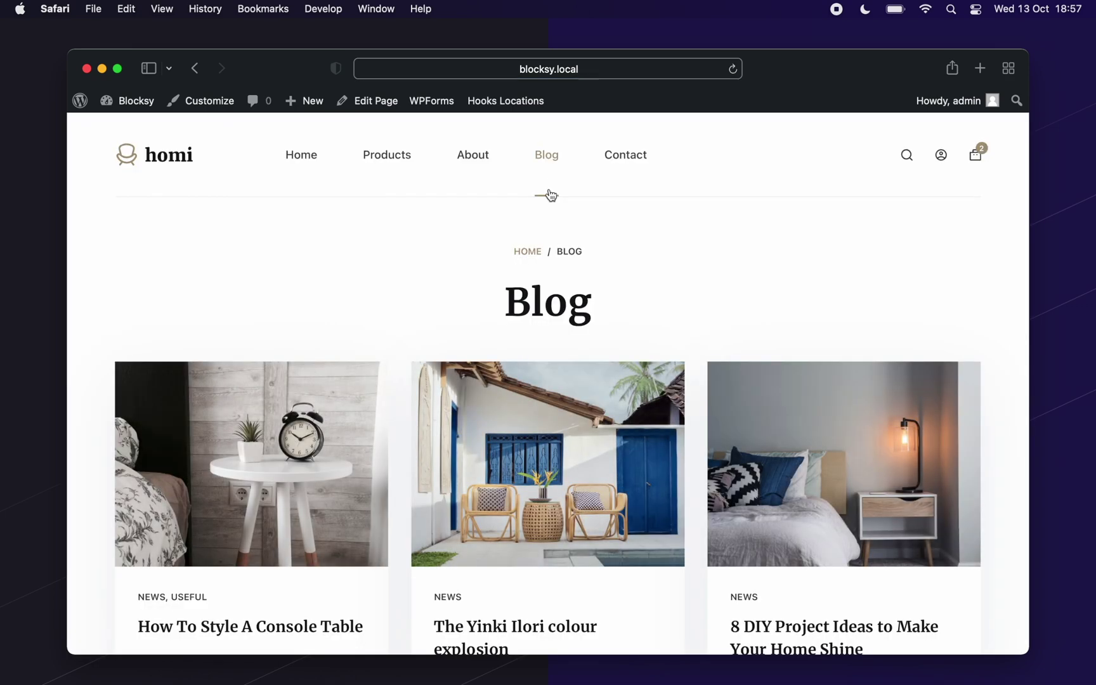
Open 'The Yinki Ilori colour explosion' post and close its centred video popup.
left_click(568, 458)
scroll(567, 457, "down", 3)
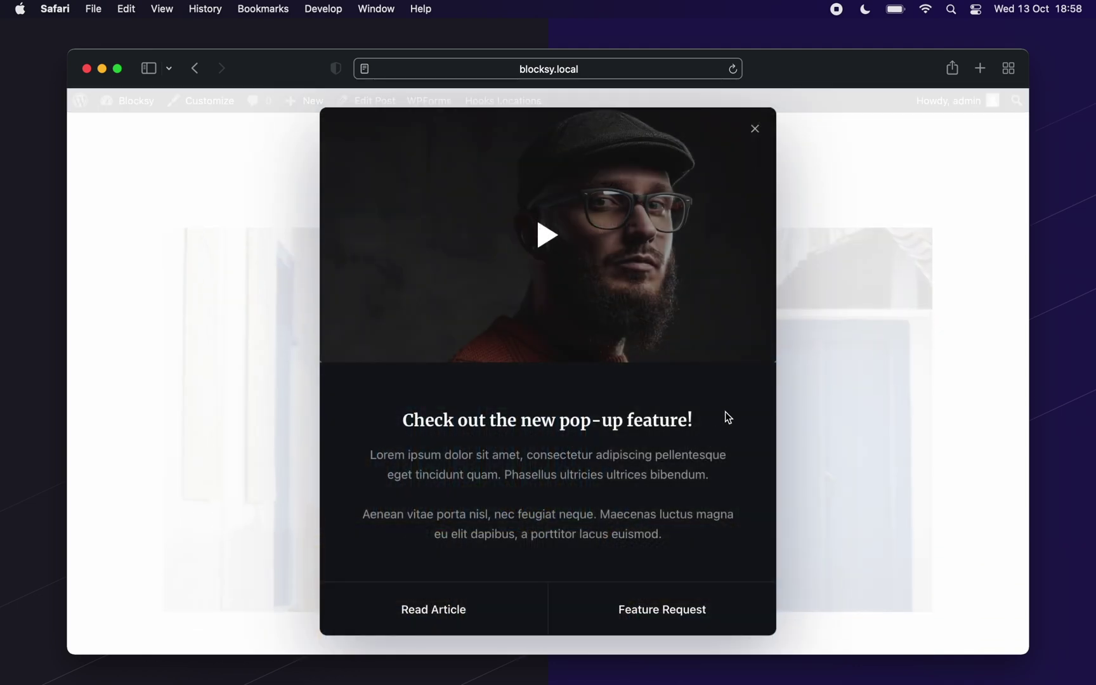
left_click(756, 132)
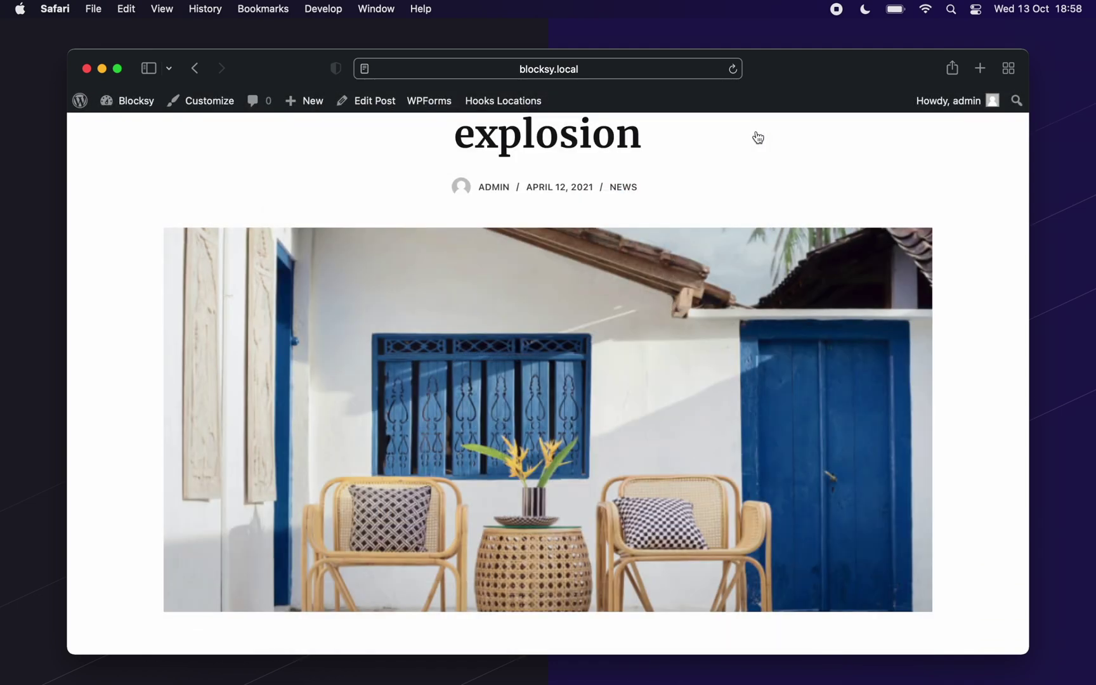
scroll(758, 137, "up", 5)
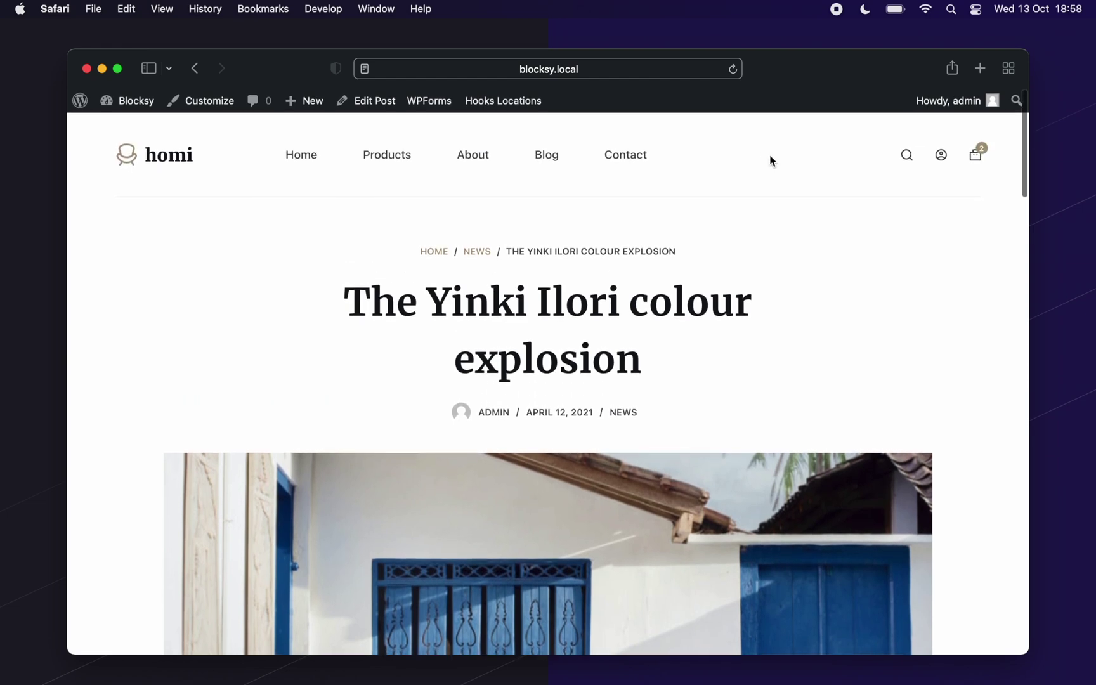
mouse_move(981, 162)
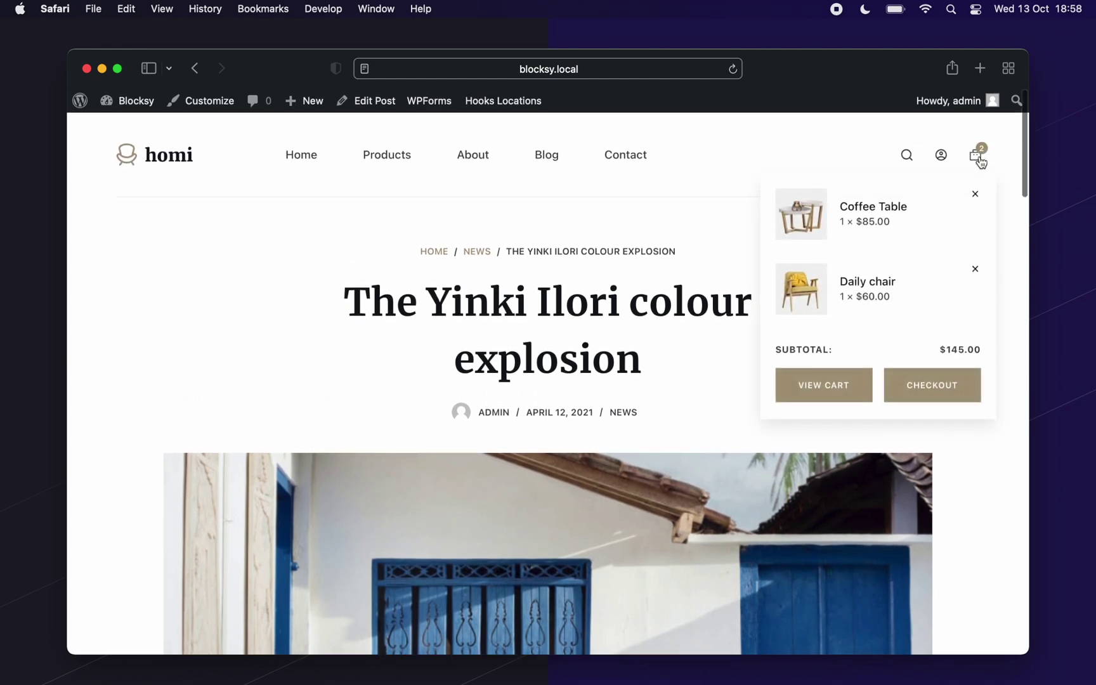
At checkout, add the Modern and Elegant chairs from the upsell popup, then close the popup and browser.
left_click(976, 394)
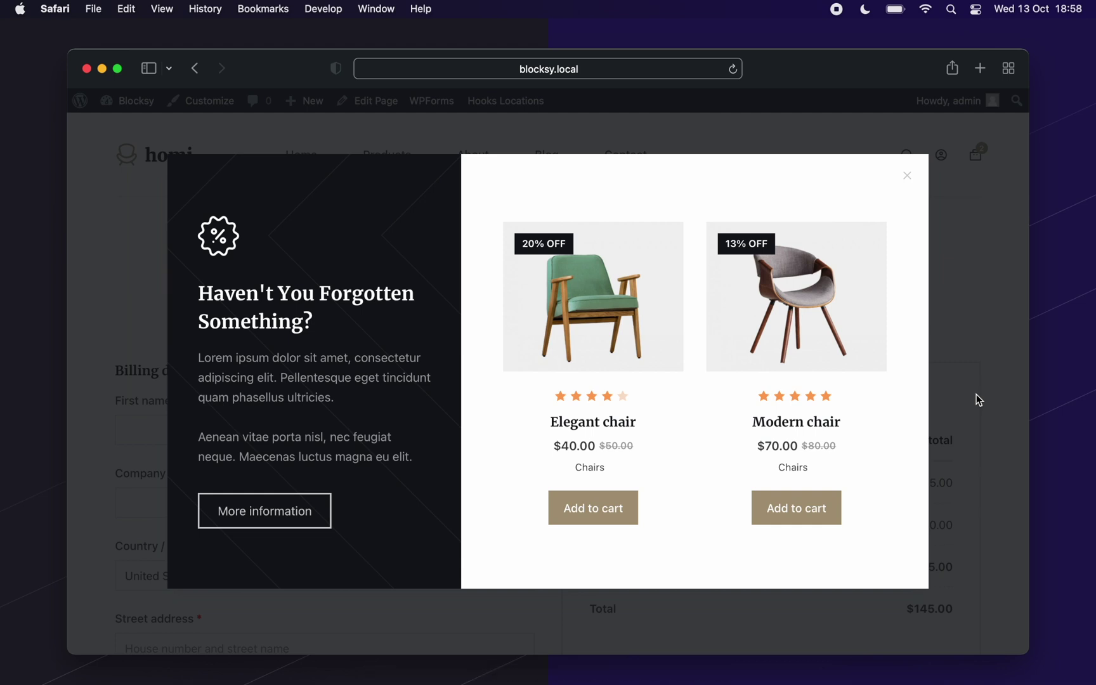
left_click(834, 522)
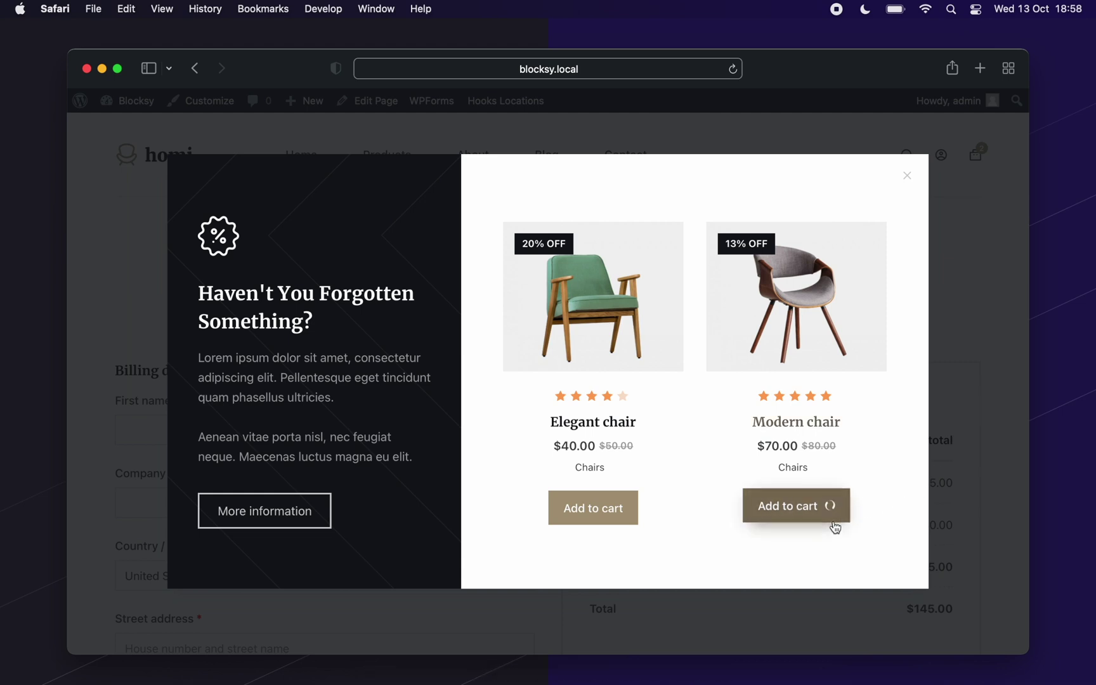
left_click(629, 522)
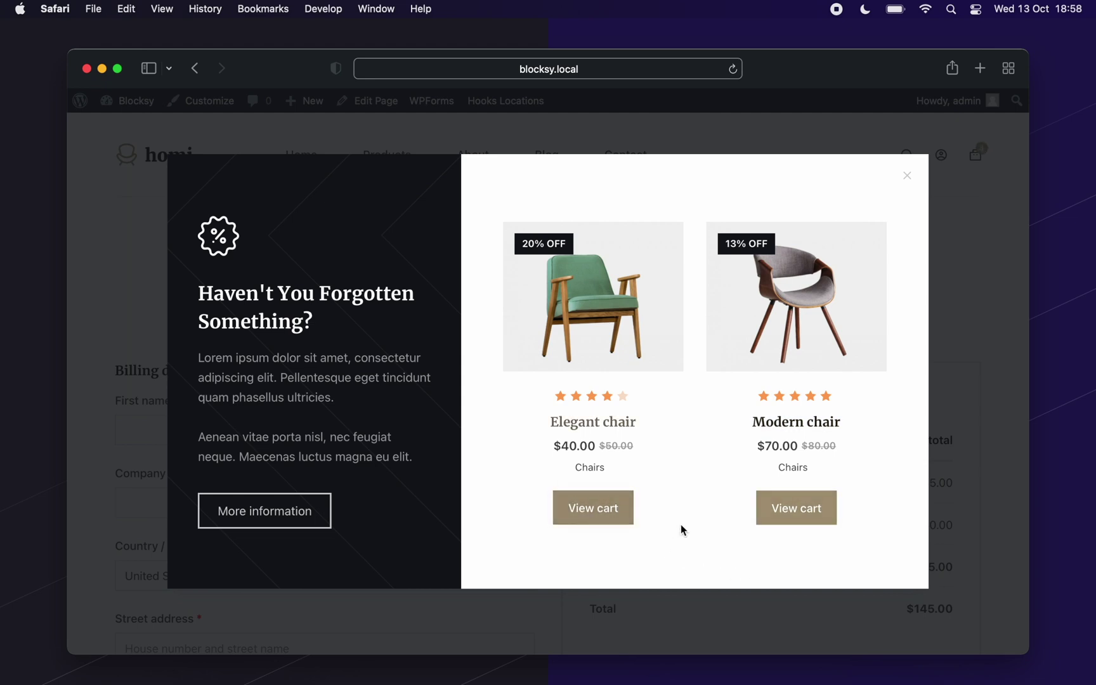
left_click(911, 190)
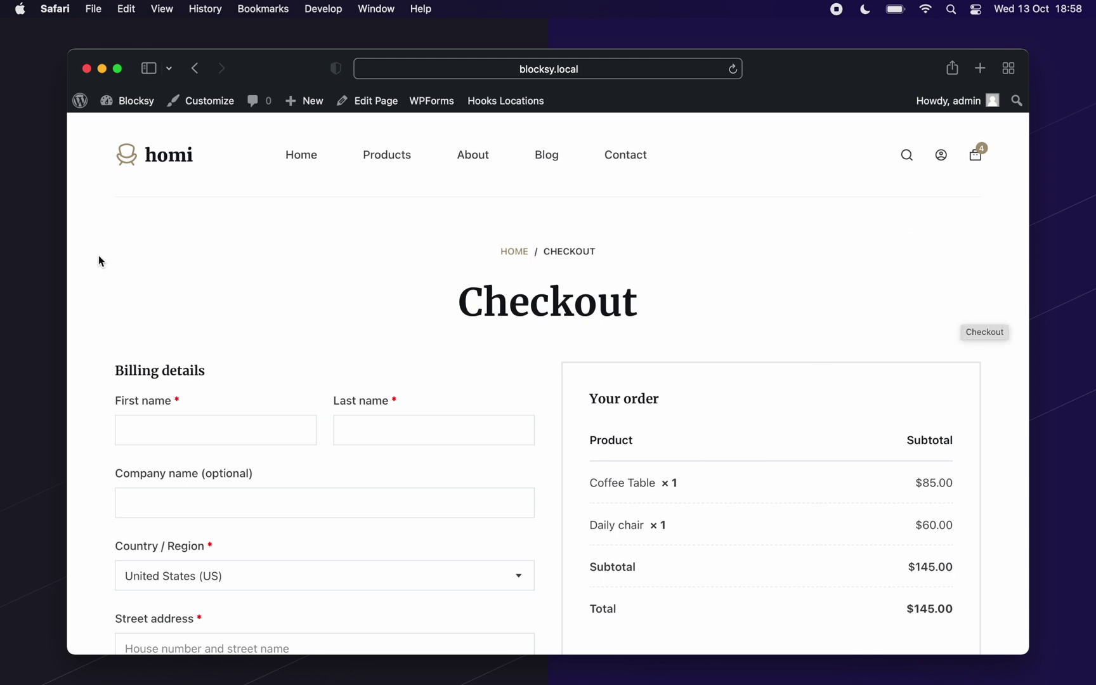
left_click(87, 68)
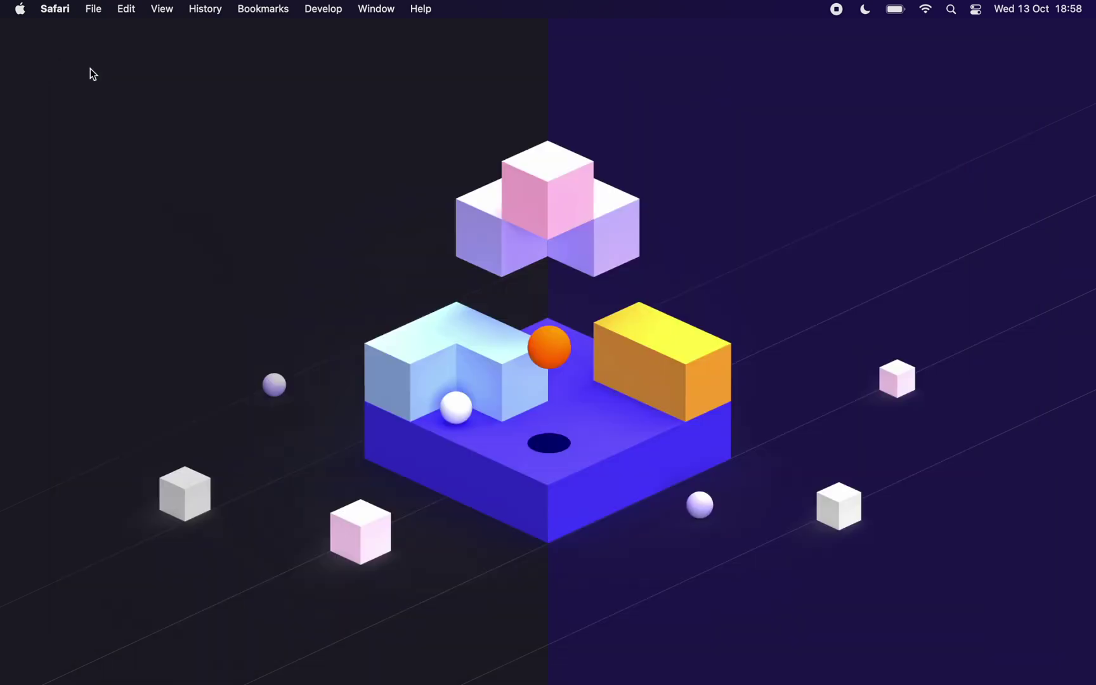